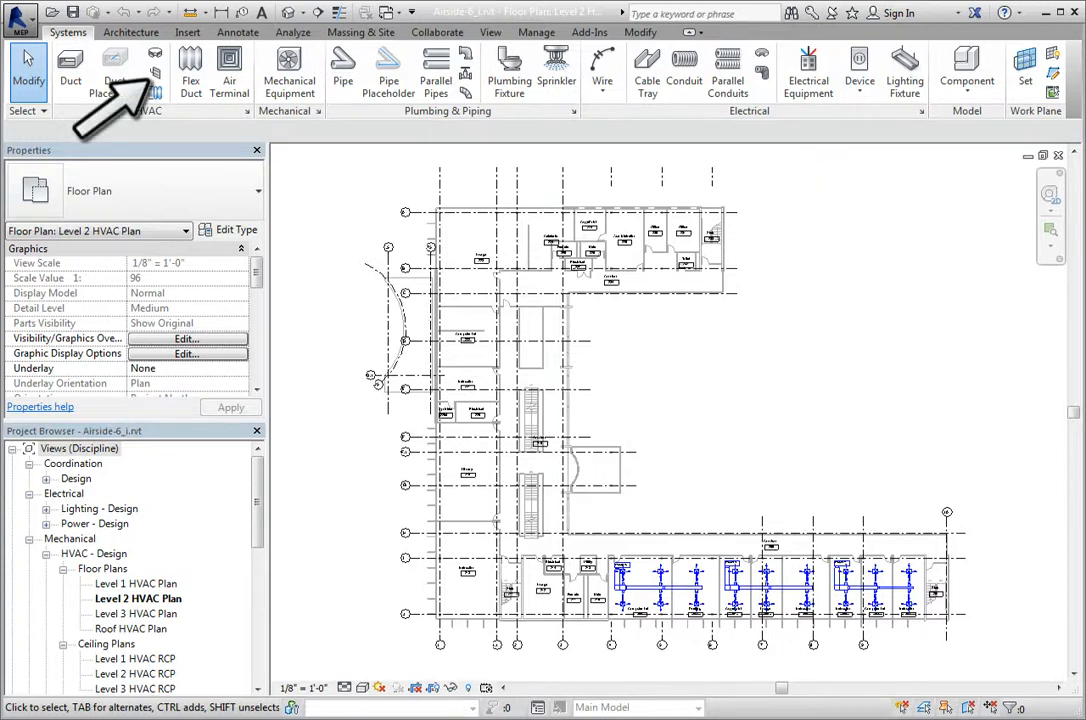
# Step: Start placing a duct accessory of type Fire Damper - Rectangular - Simple Standard near the ductwork of rooms 202 to 204
pyautogui.click(155, 76)
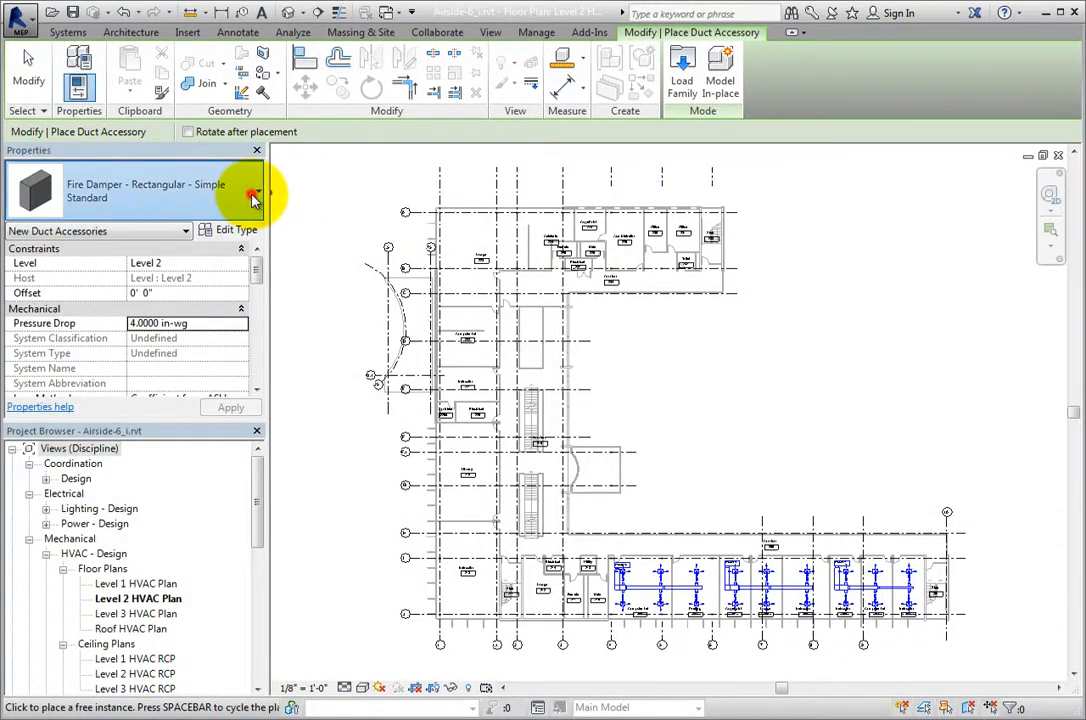
pyautogui.click(257, 193)
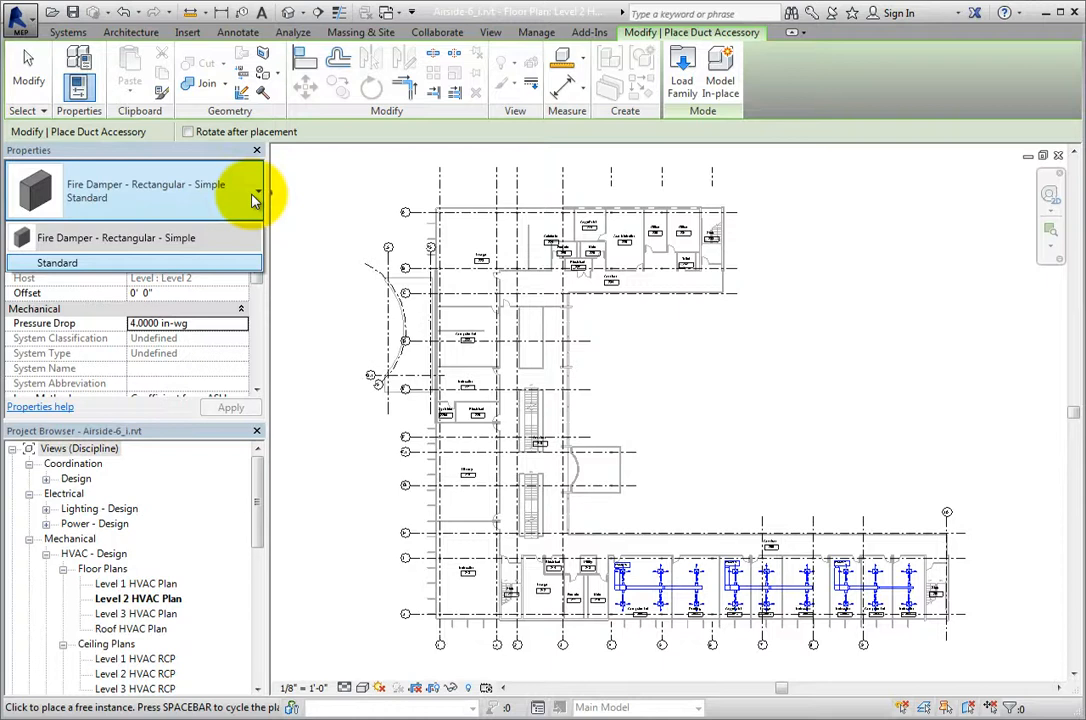
pyautogui.click(258, 193)
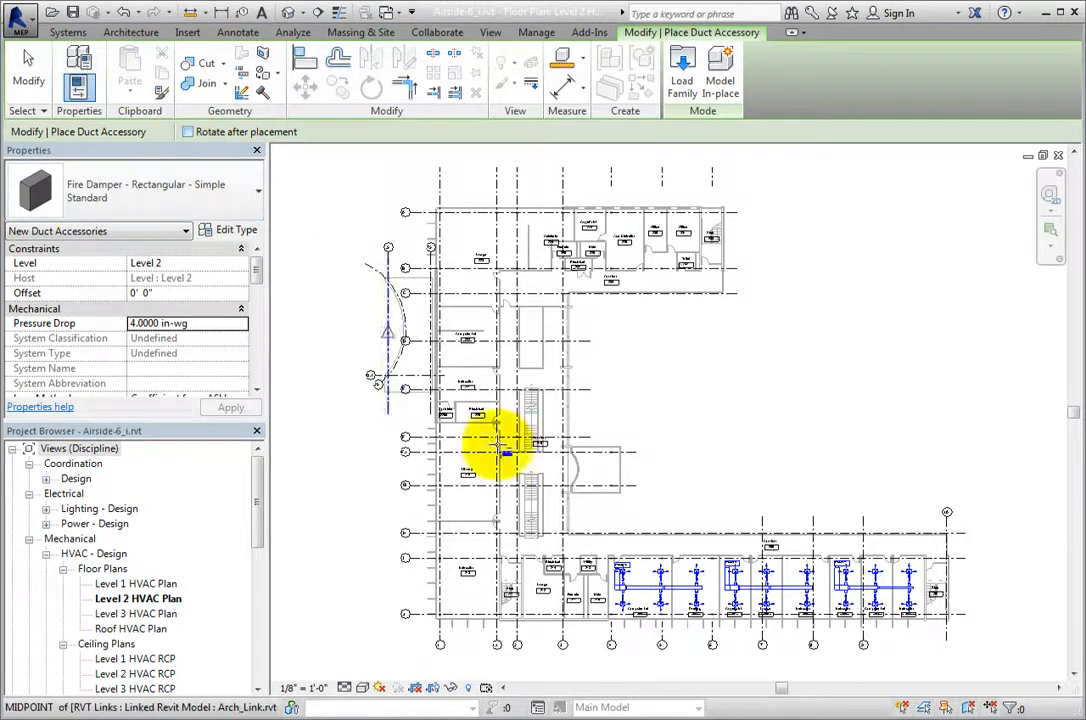
pyautogui.scroll(3, 927, 620)
pyautogui.scroll(2, 925, 615)
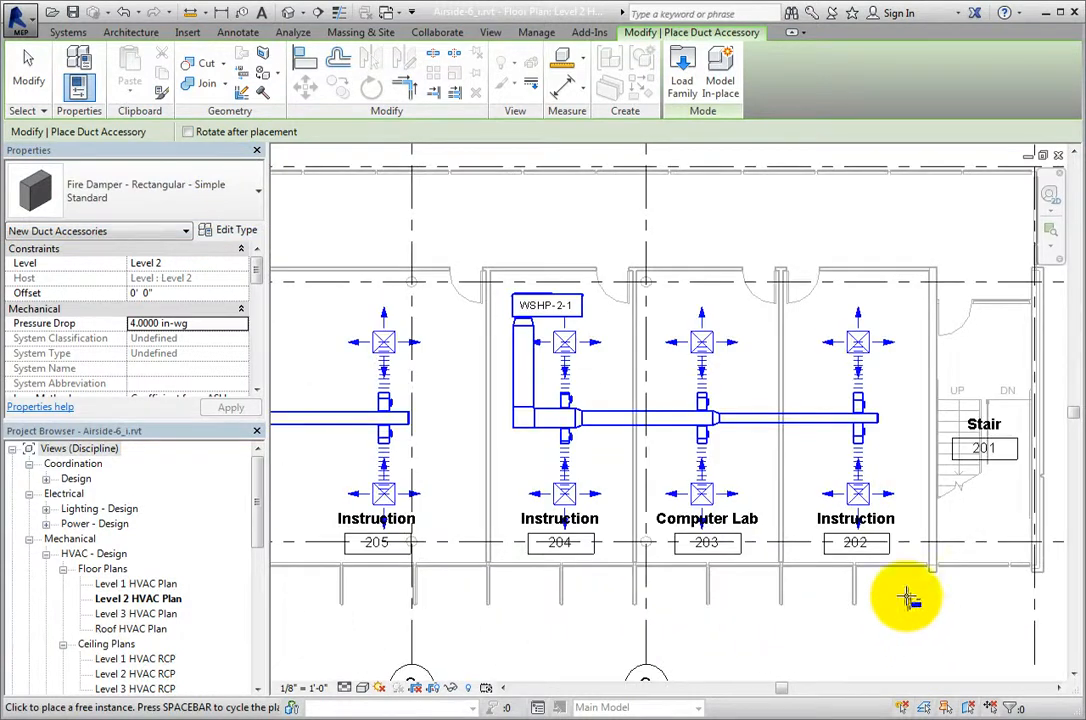
pyautogui.scroll(2, 817, 497)
pyautogui.moveTo(808, 500); pyautogui.dragTo(782, 537, button='middle')
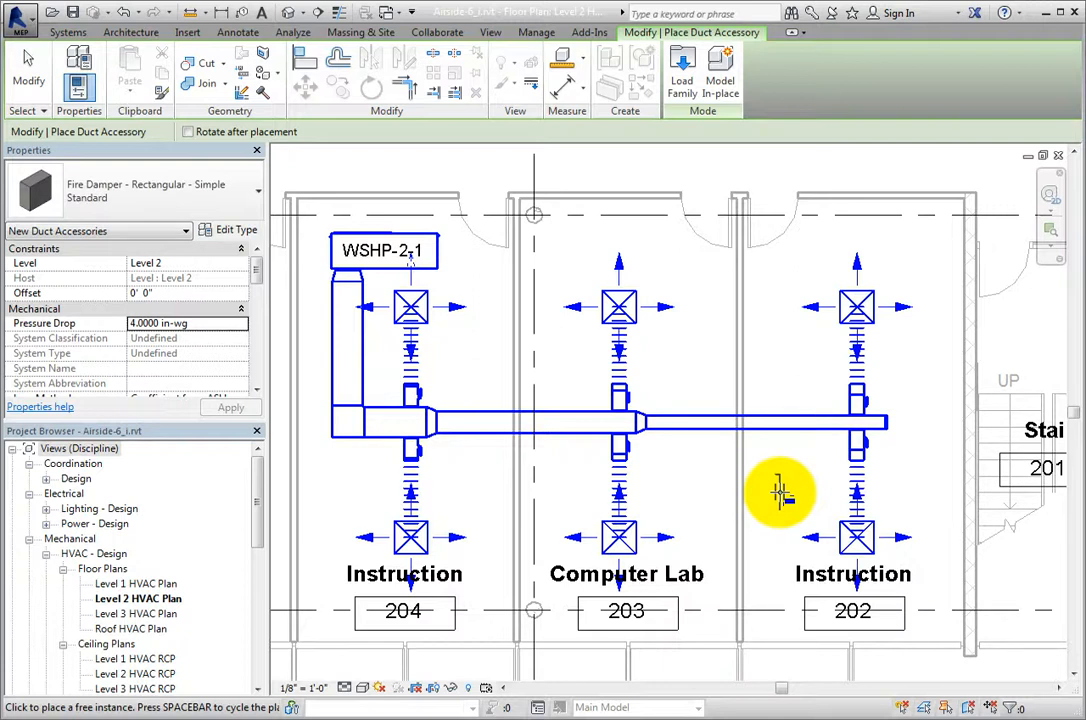
# Step: Try a free-standing fire damper in the open space of Computer Lab 203, then undo the placement
pyautogui.click(710, 470)
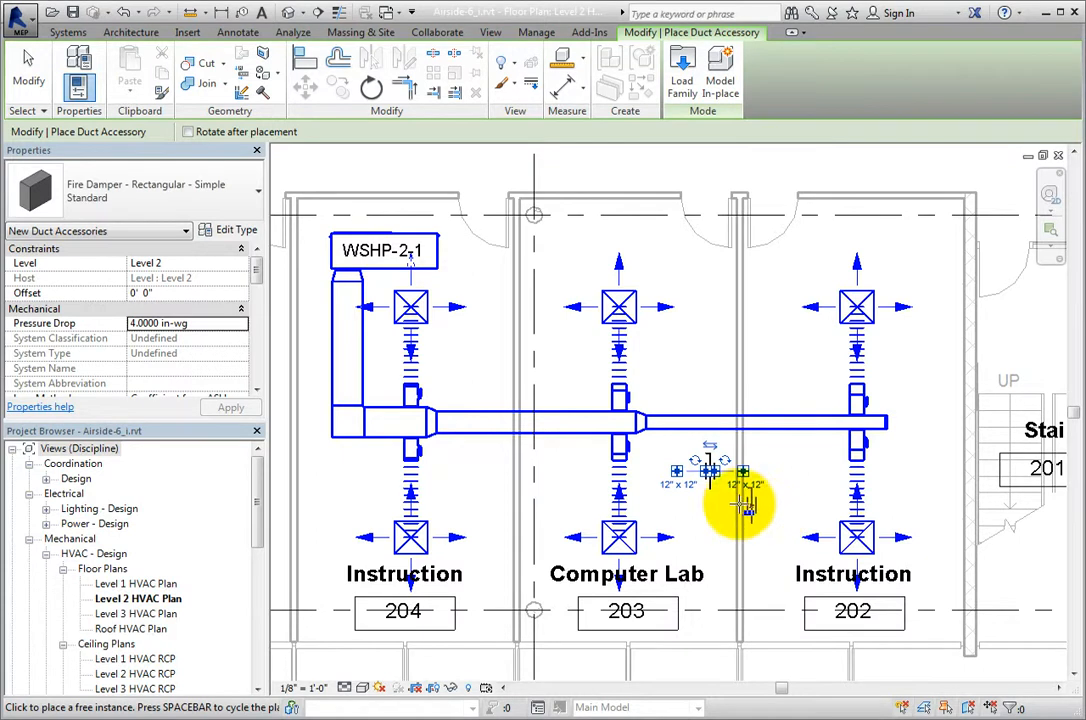
pyautogui.scroll(5, 751, 514)
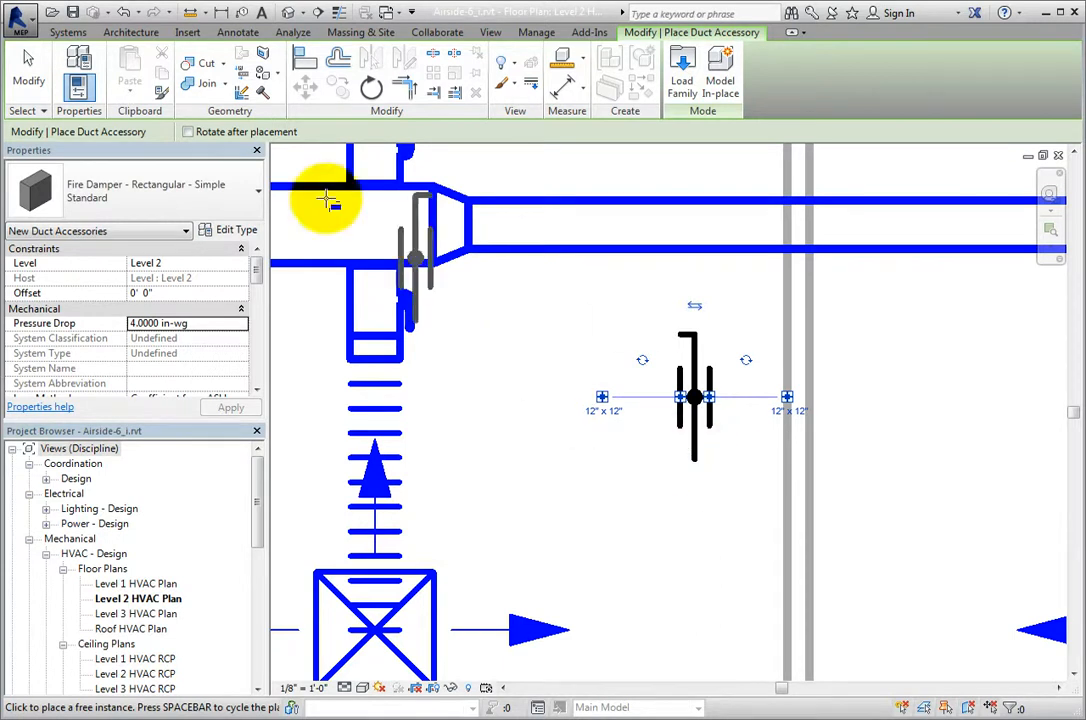
pyautogui.click(121, 13)
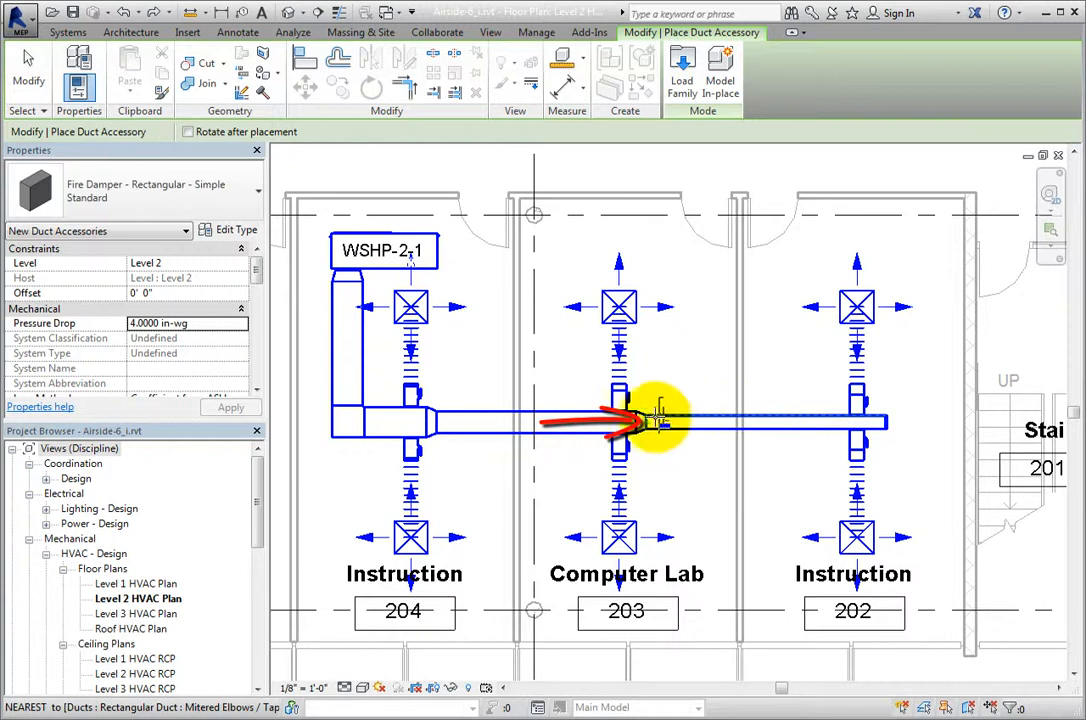
# Step: Place fire dampers in the main supply duct where it crosses the walls between rooms 204 and 203 and between 203 and 202
pyautogui.click(515, 423)
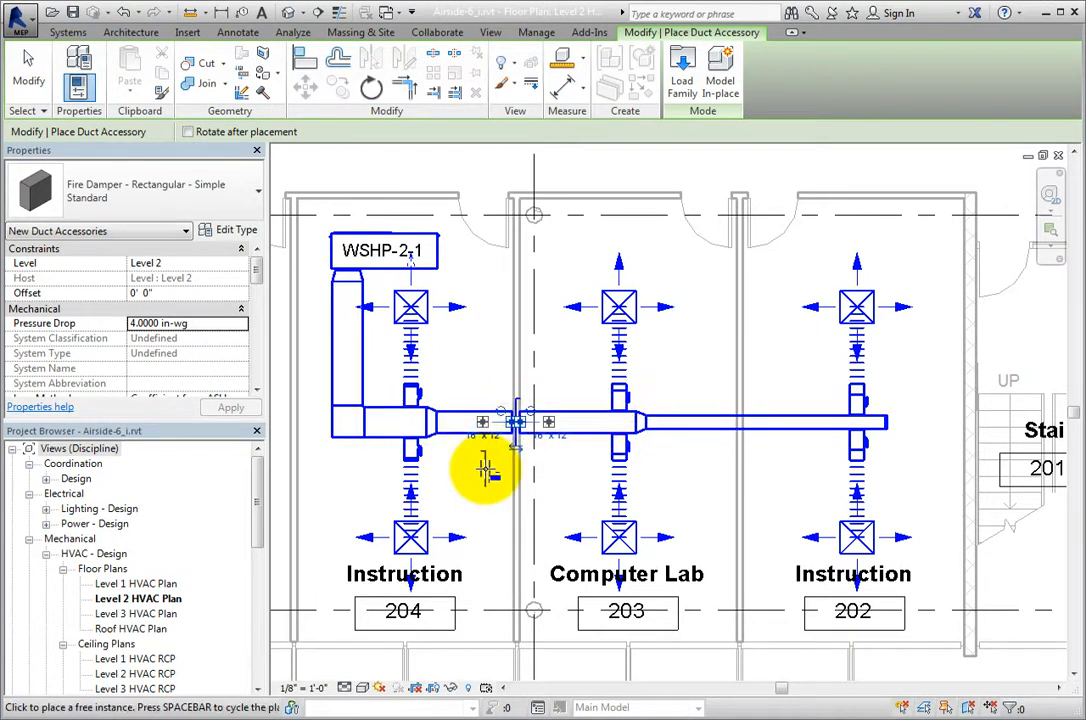
pyautogui.click(741, 422)
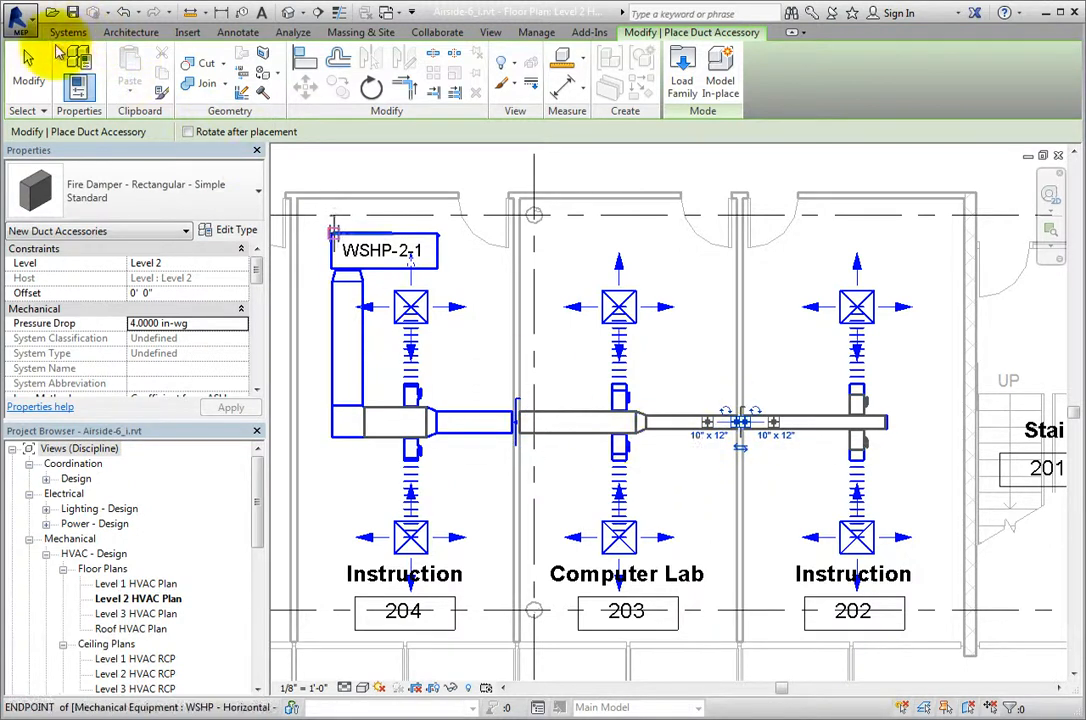
pyautogui.click(29, 78)
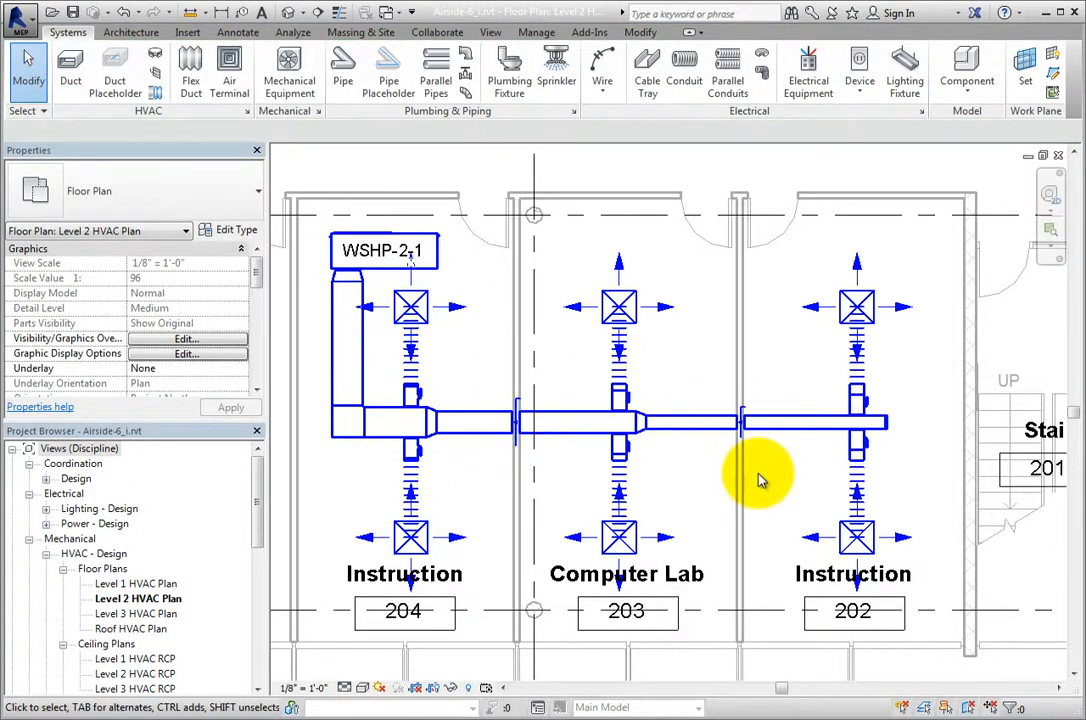
# Step: Set the loss method of the fire damper at the wall between rooms 203 and 202 to Coefficient from ASHRAE Table
pyautogui.scroll(2, 758, 480)
pyautogui.moveTo(717, 480); pyautogui.dragTo(787, 530, button='middle')
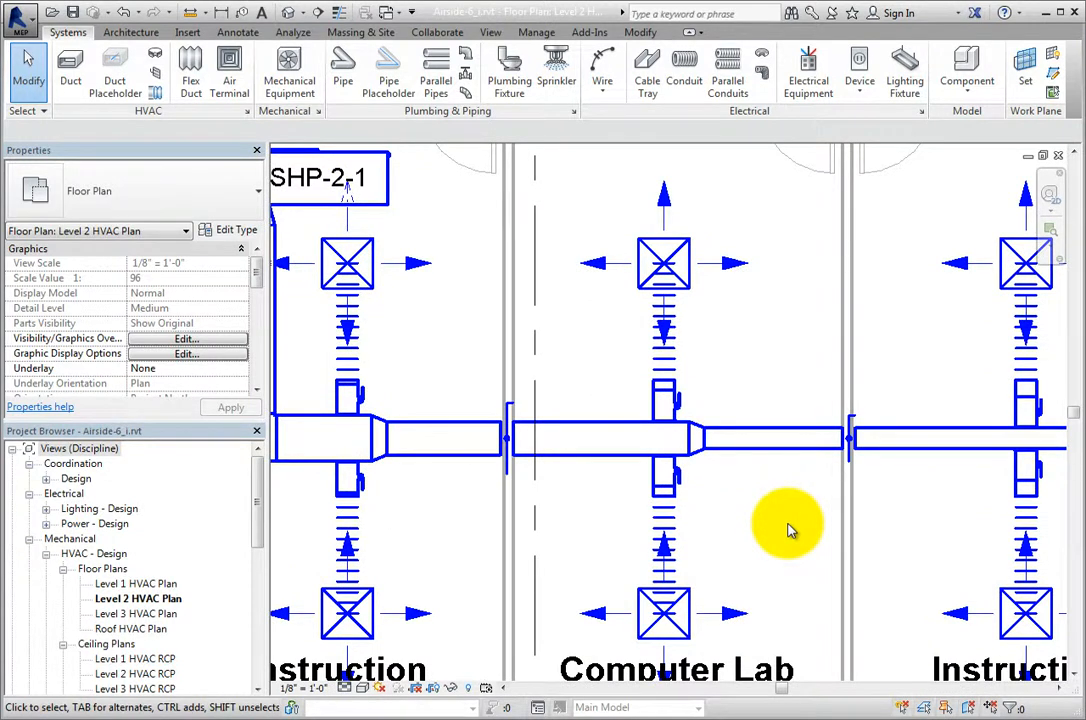
pyautogui.click(848, 446)
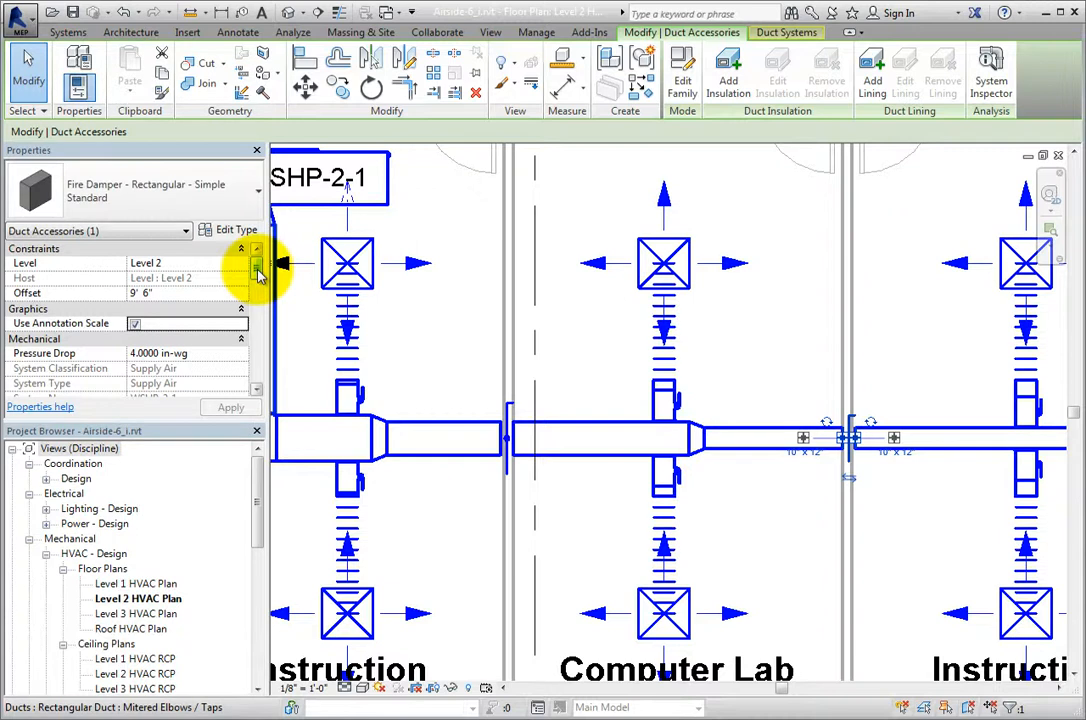
pyautogui.moveTo(257, 276); pyautogui.dragTo(257, 290)
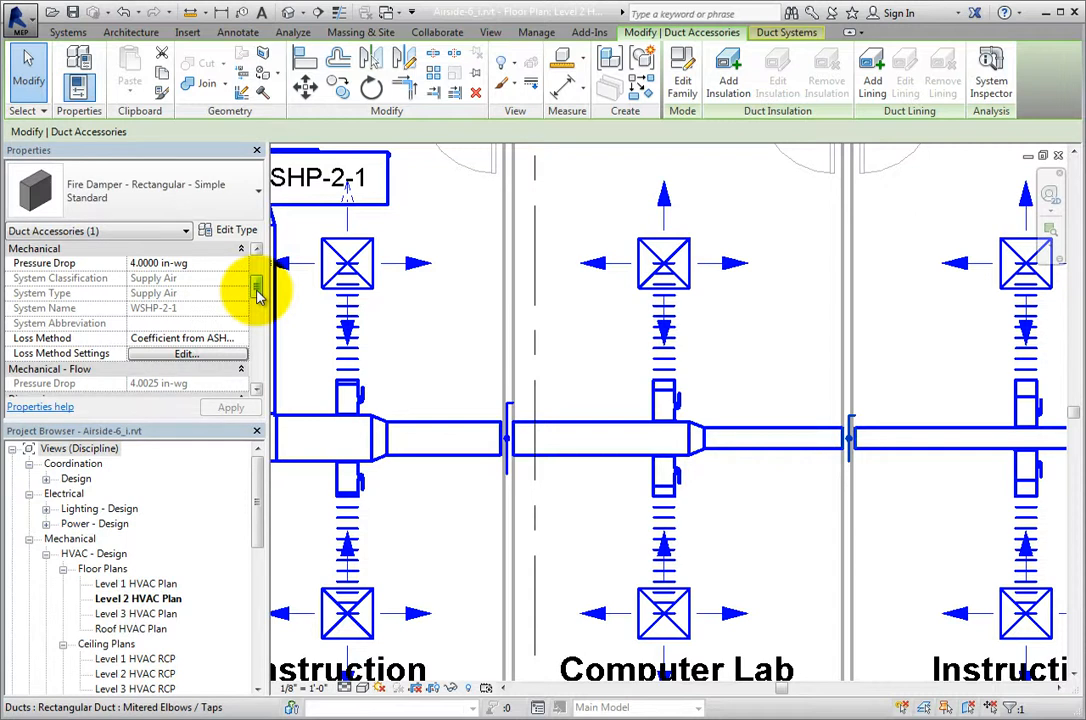
pyautogui.click(215, 262)
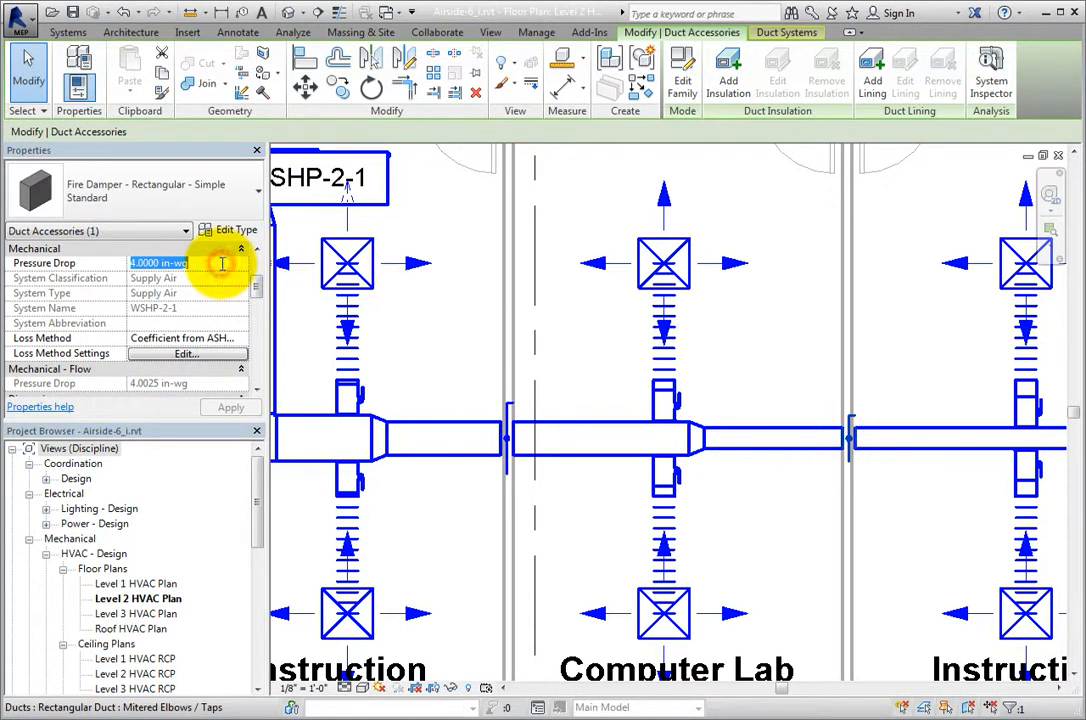
pyautogui.click(222, 338)
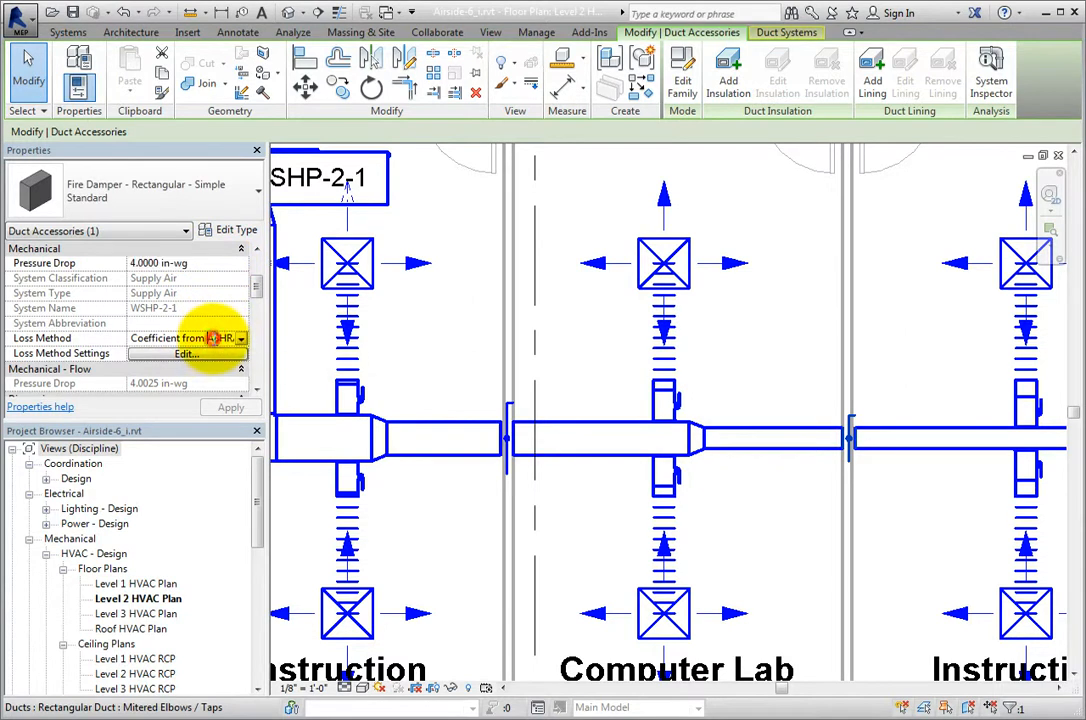
pyautogui.click(241, 340)
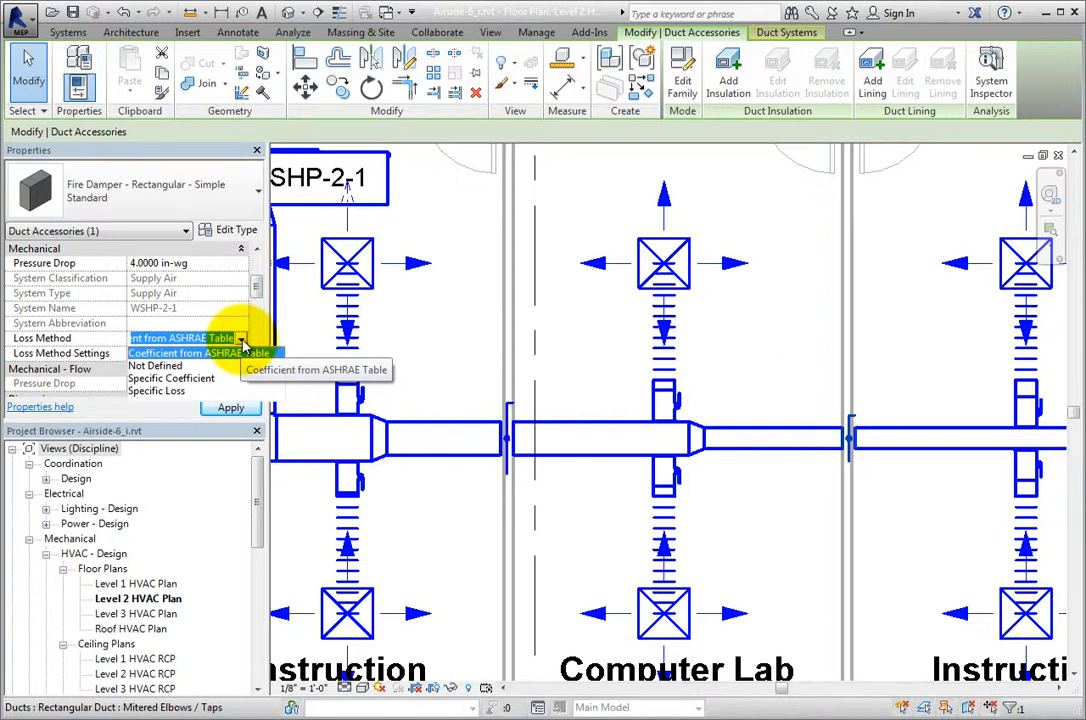
pyautogui.click(242, 351)
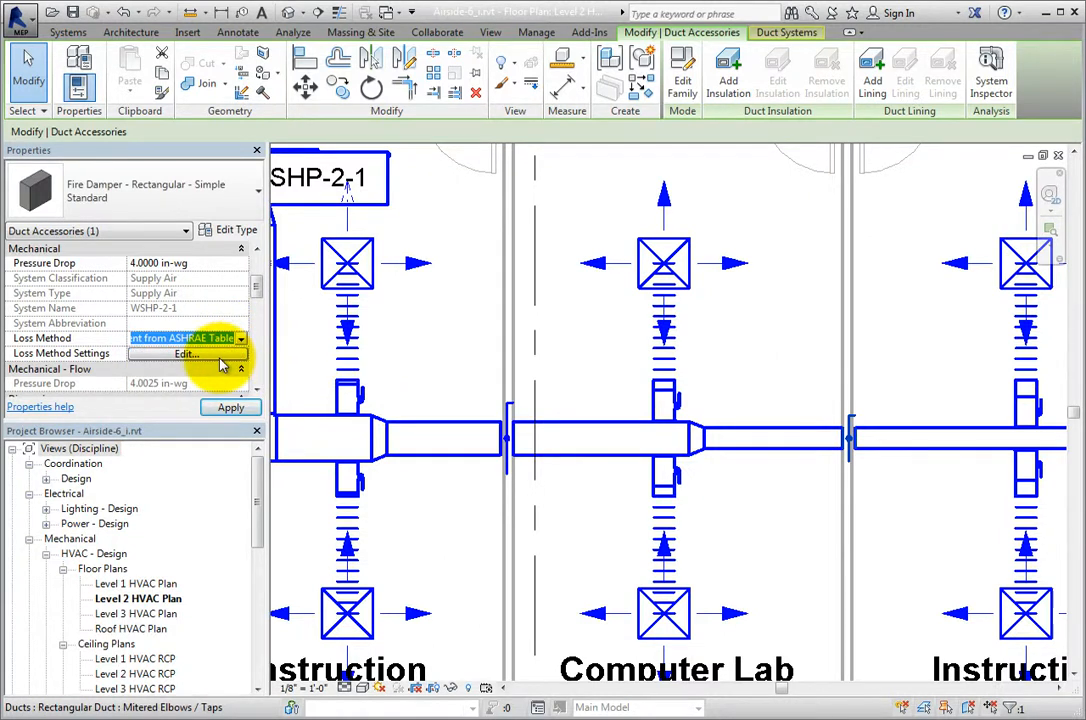
# Step: Choose CR9-1 as the ASHRAE table in the damper's loss method settings
pyautogui.click(218, 355)
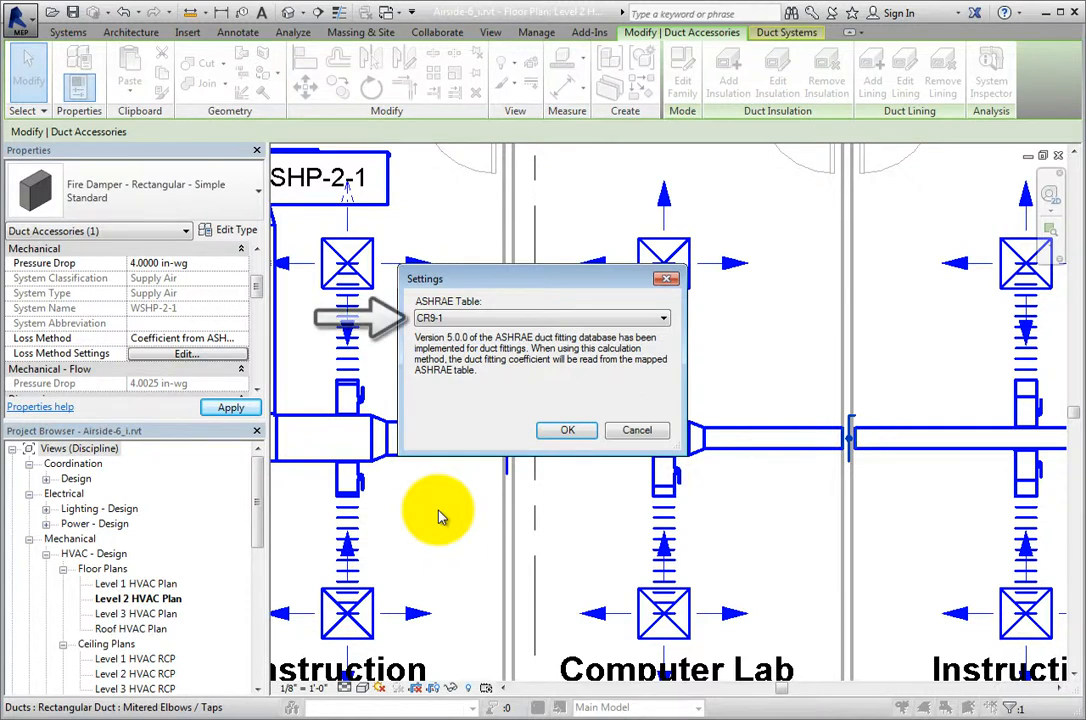
pyautogui.click(663, 319)
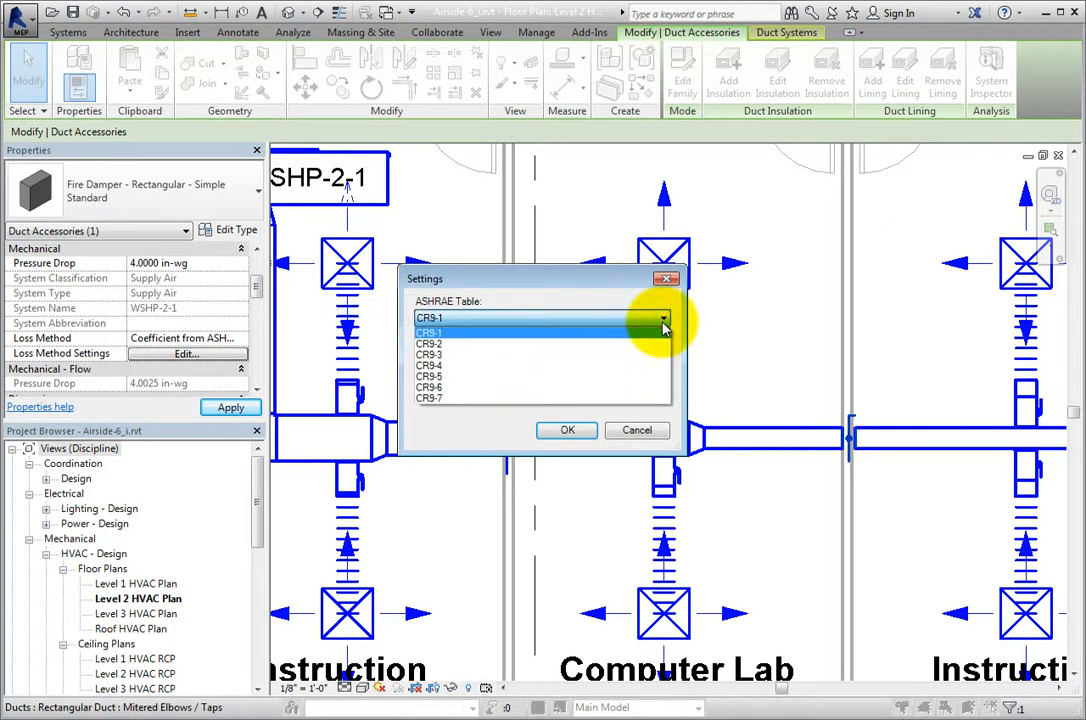
pyautogui.click(661, 332)
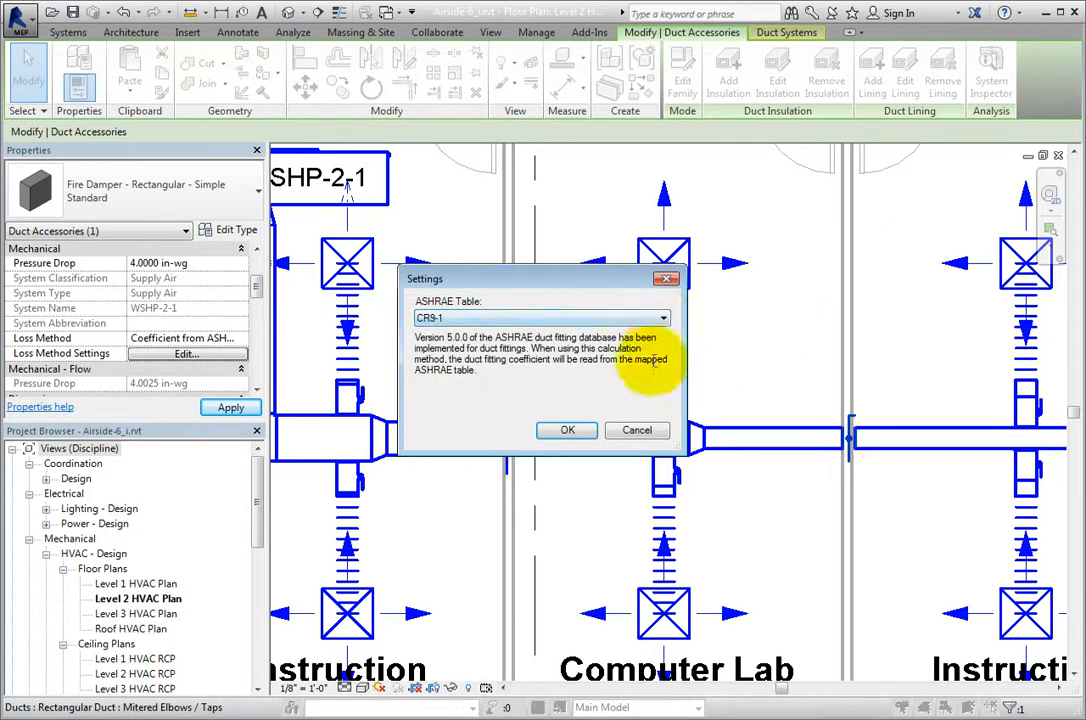
pyautogui.click(568, 431)
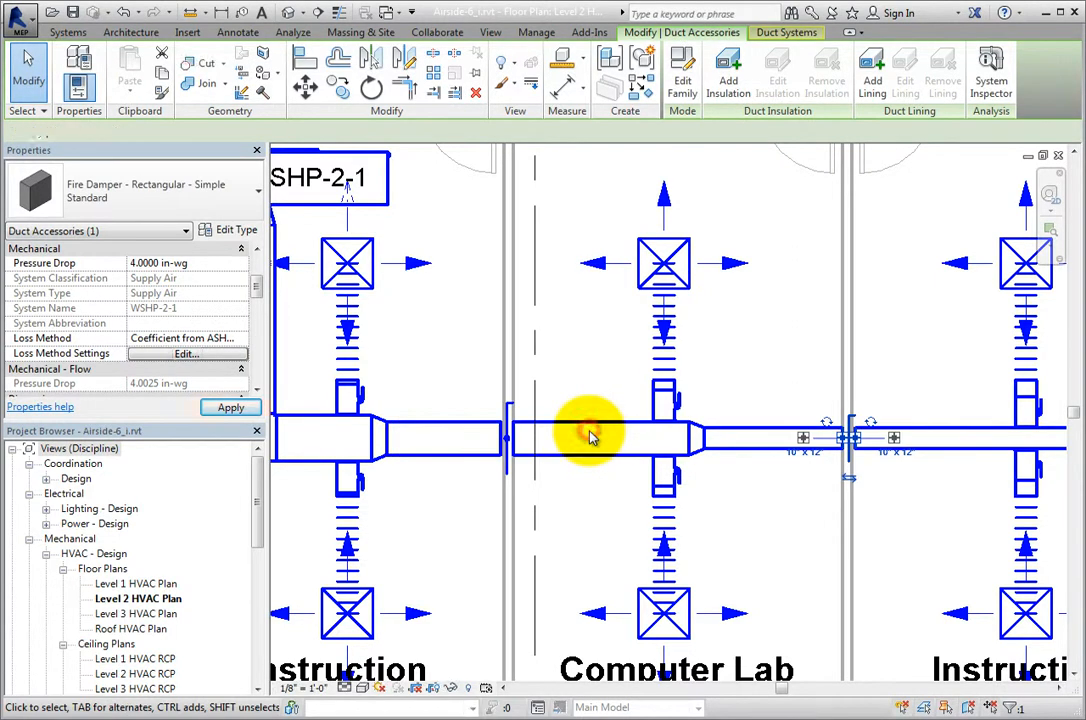
# Step: Switch the damper's loss method to Specific Coefficient and view its settings without changing the coefficient
pyautogui.click(238, 339)
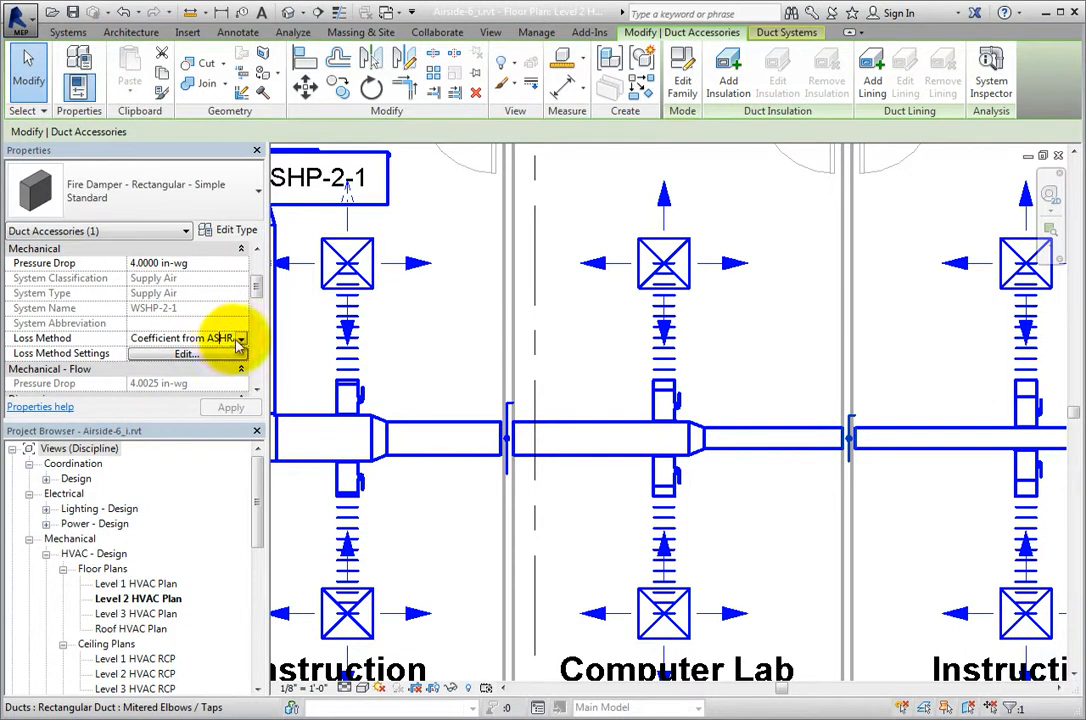
pyautogui.click(240, 340)
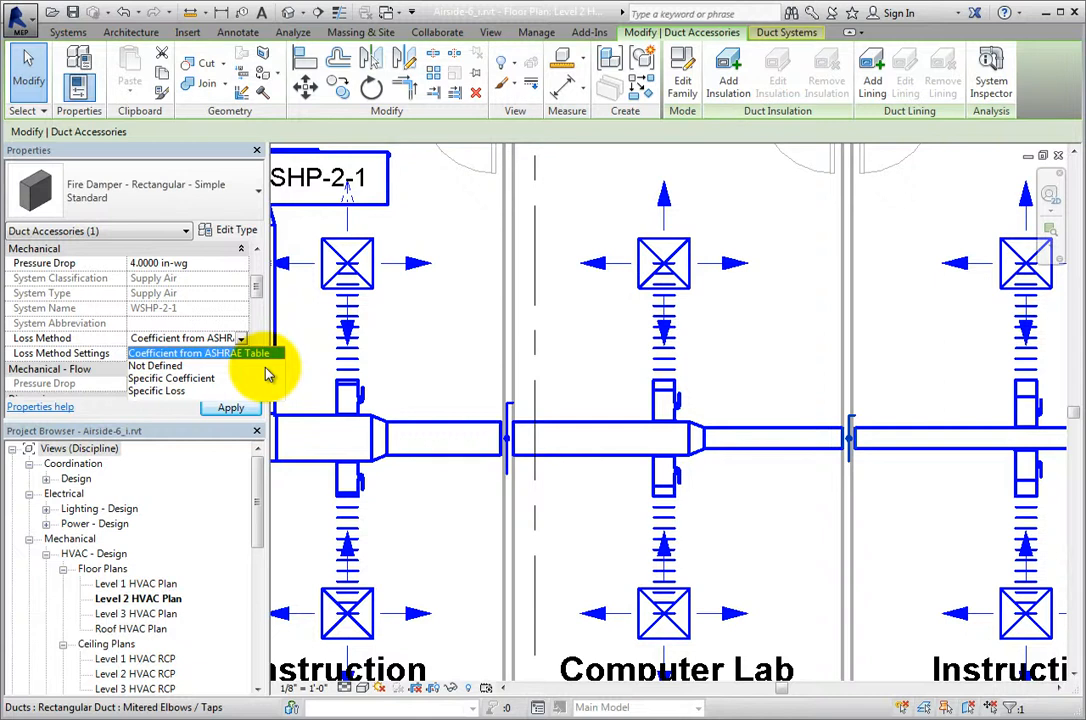
pyautogui.click(209, 380)
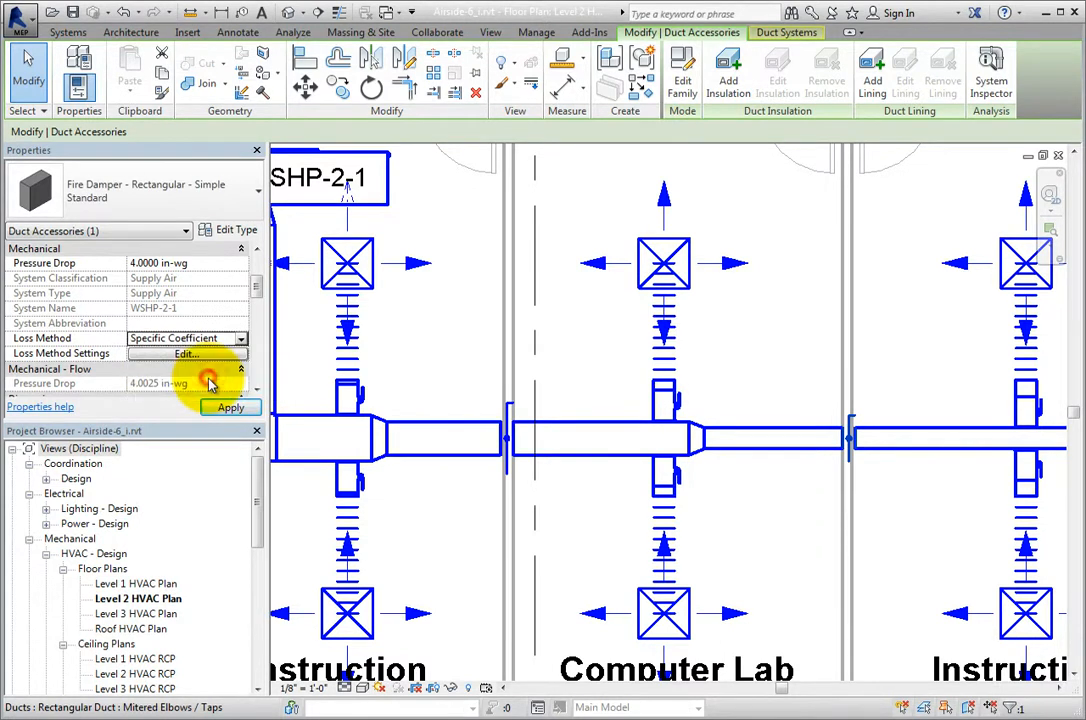
pyautogui.click(213, 355)
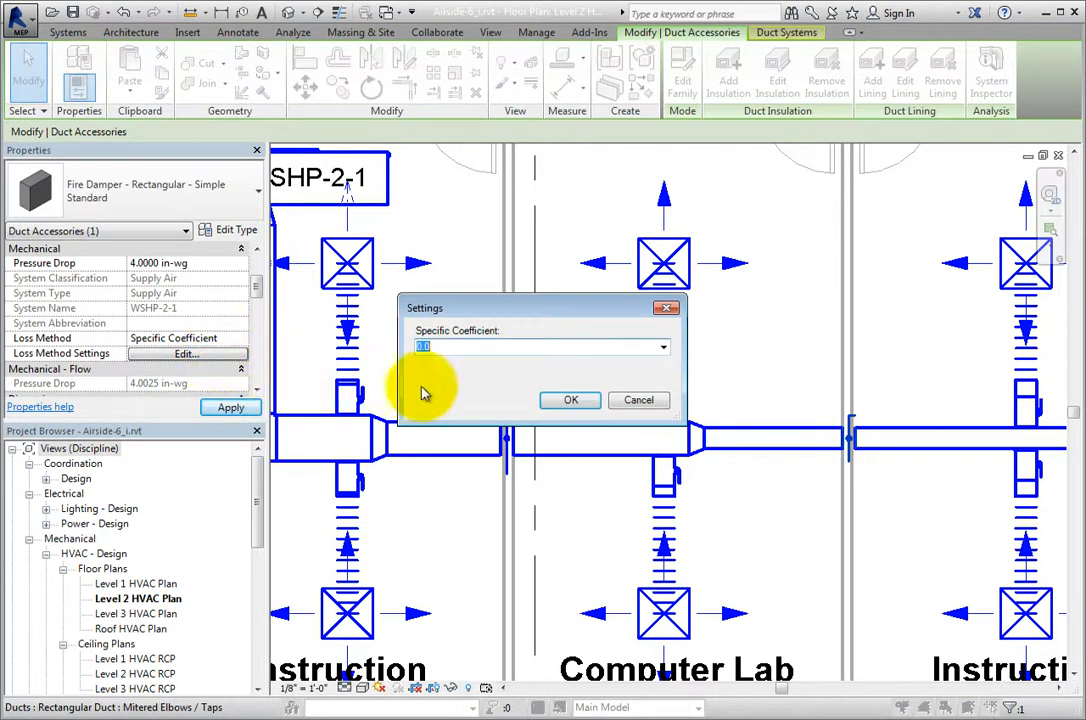
pyautogui.click(622, 405)
# Step: Switch the damper's loss method to Specific Loss and view its settings without entering a loss value
pyautogui.click(210, 340)
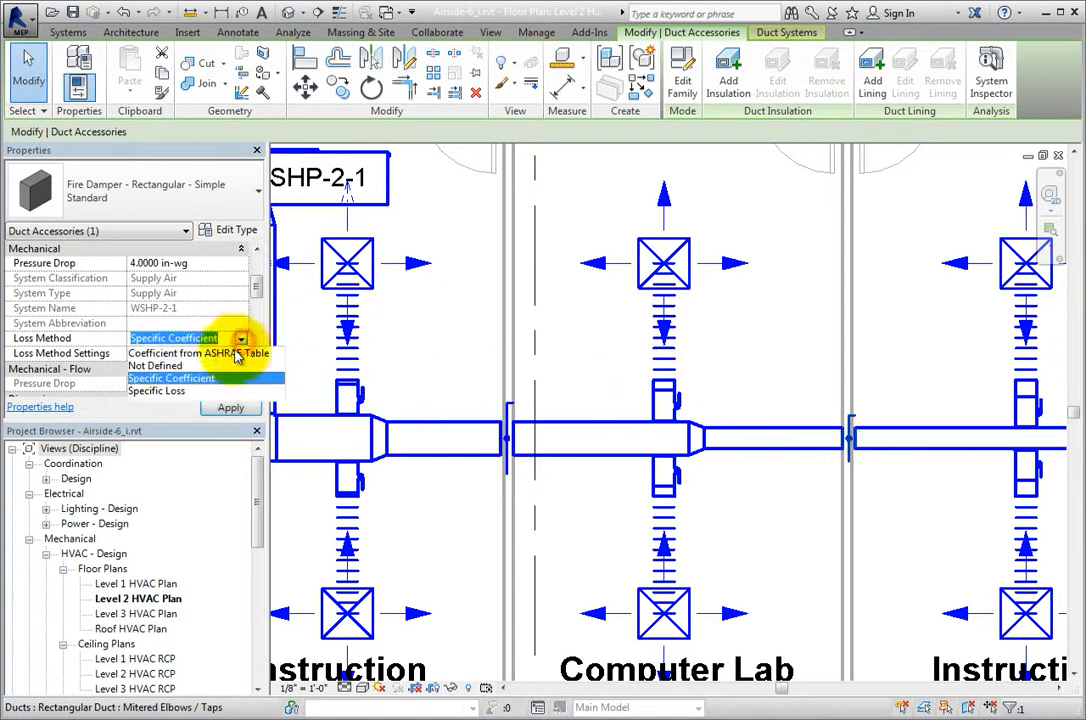
pyautogui.click(180, 395)
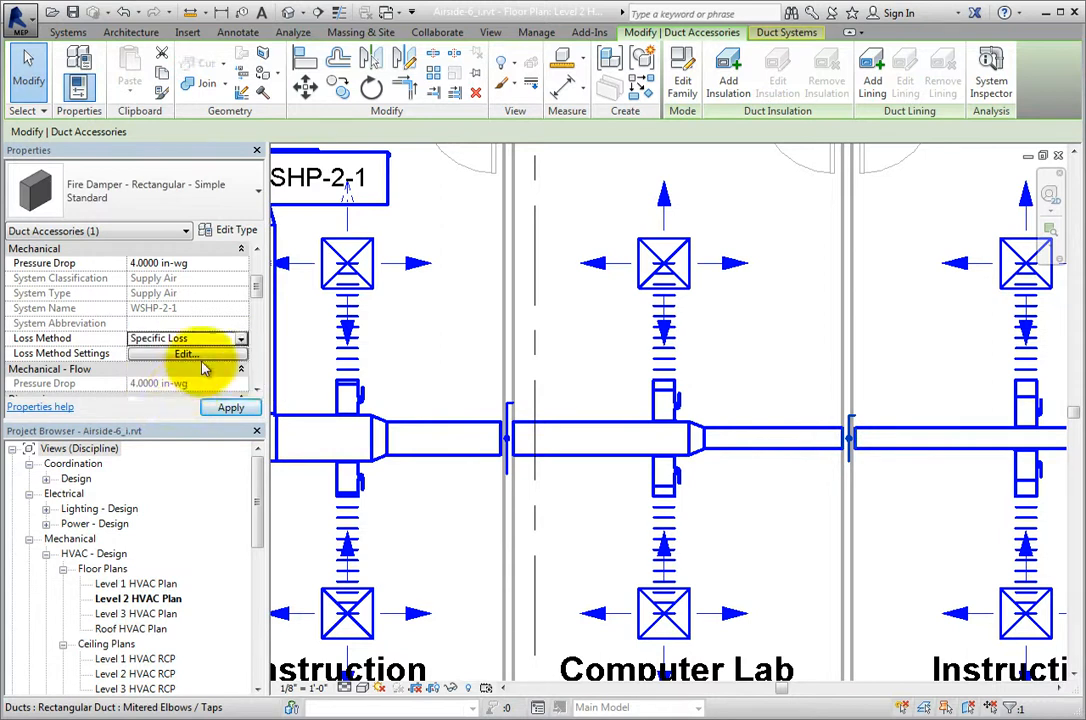
pyautogui.click(190, 355)
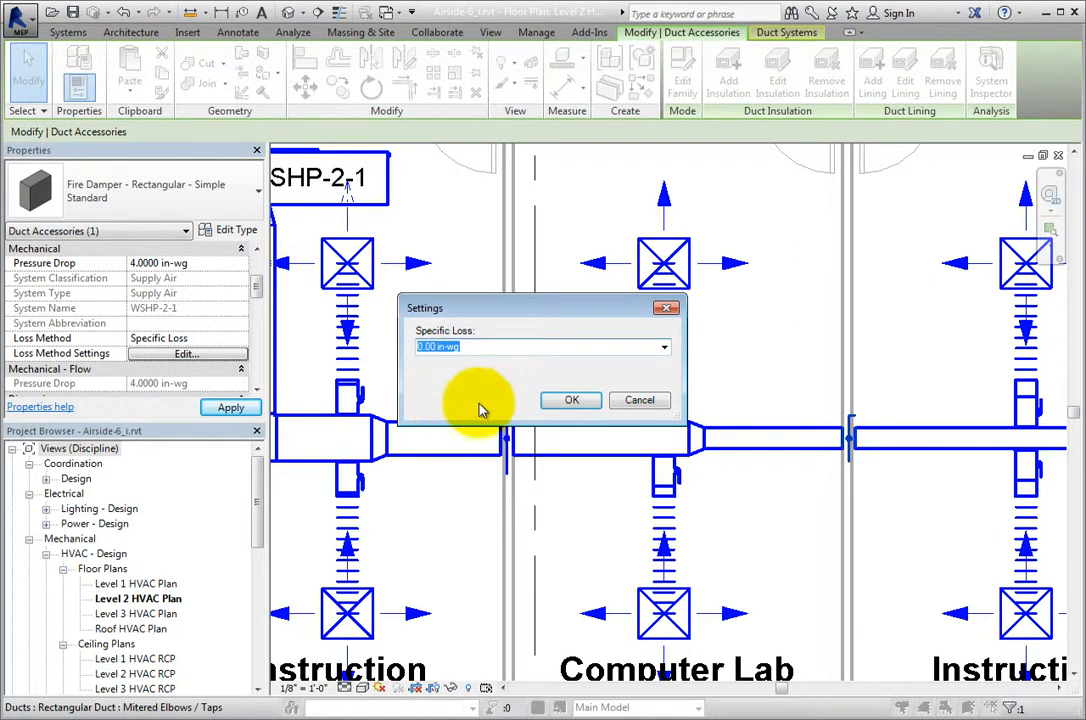
pyautogui.click(627, 400)
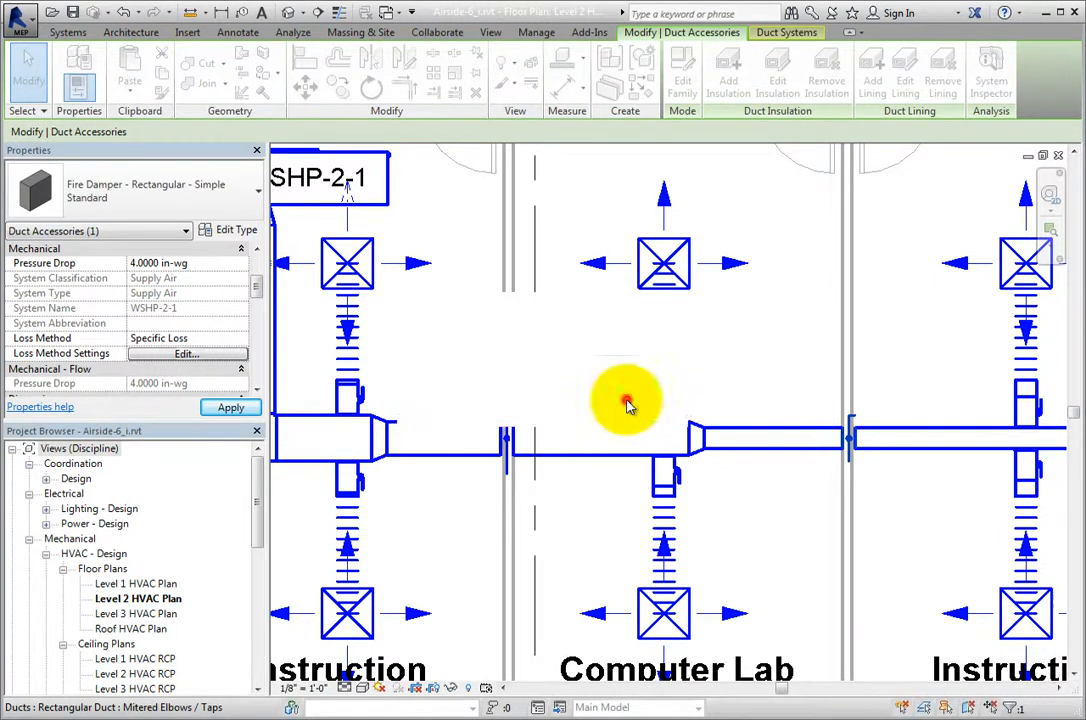
# Step: Return the damper's loss method to Coefficient from ASHRAE Table and deselect the damper
pyautogui.click(236, 340)
pyautogui.click(240, 343)
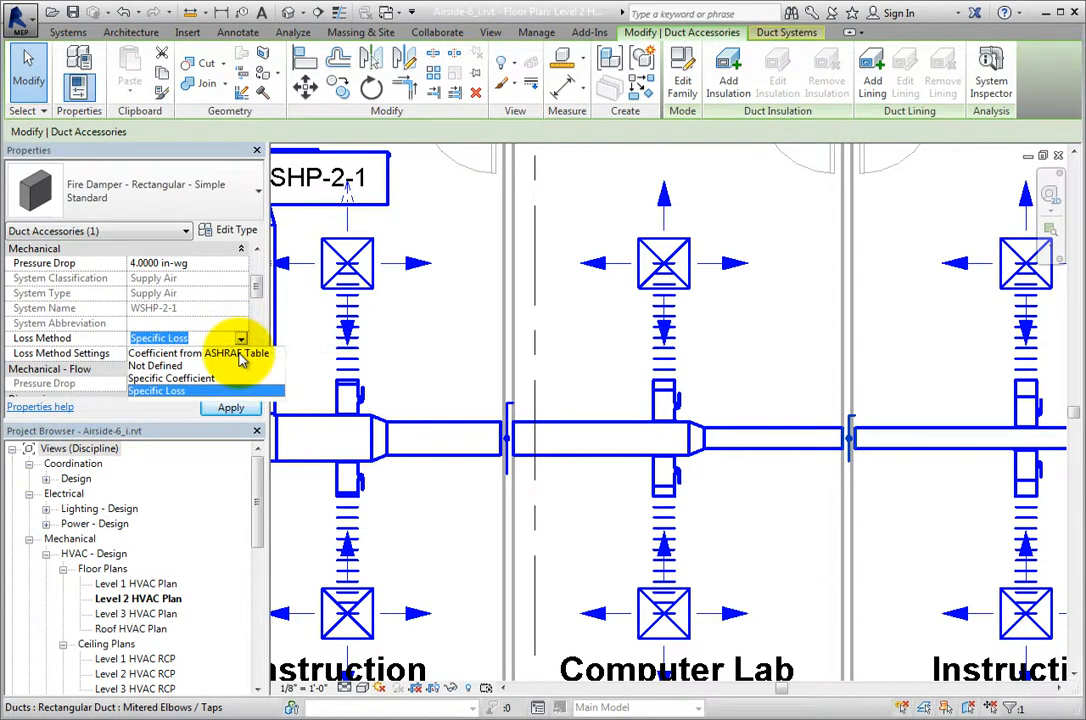
pyautogui.click(240, 355)
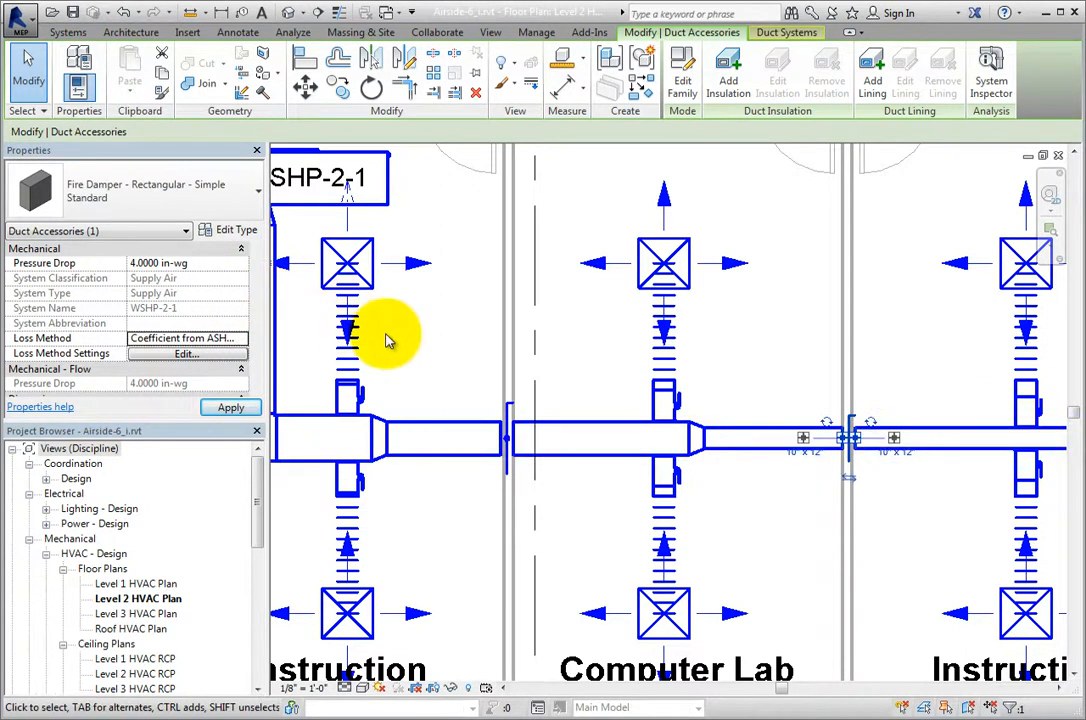
pyautogui.click(608, 388)
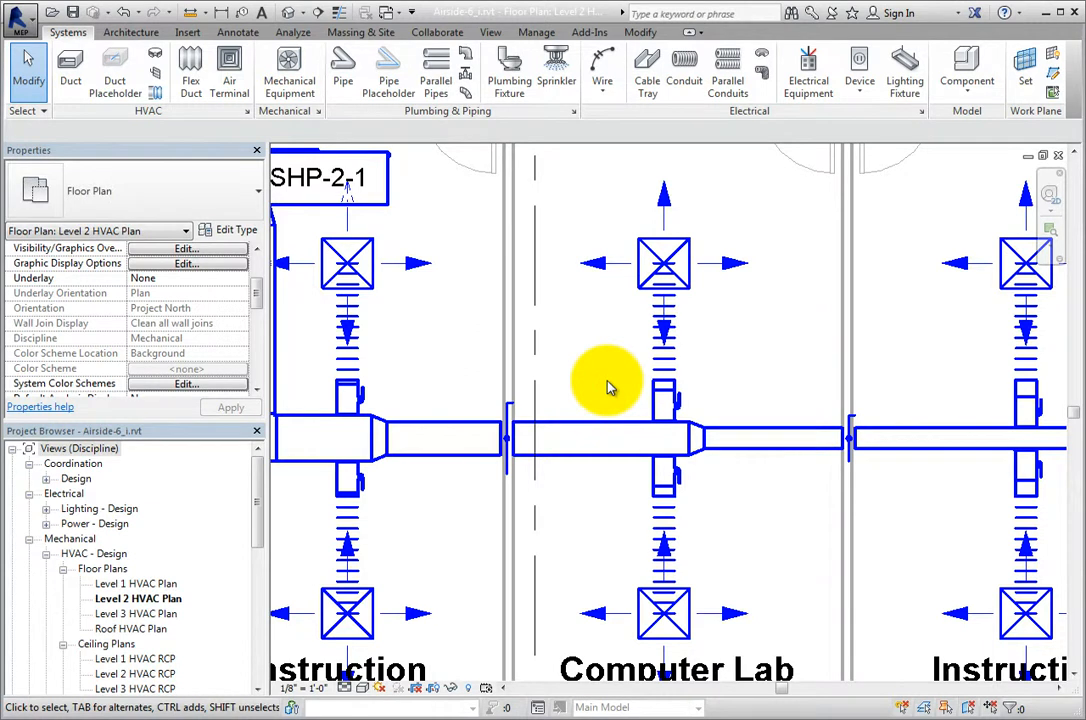
# Step: Start placing a duct accessory and view which accessory types are available in the project
pyautogui.click(157, 86)
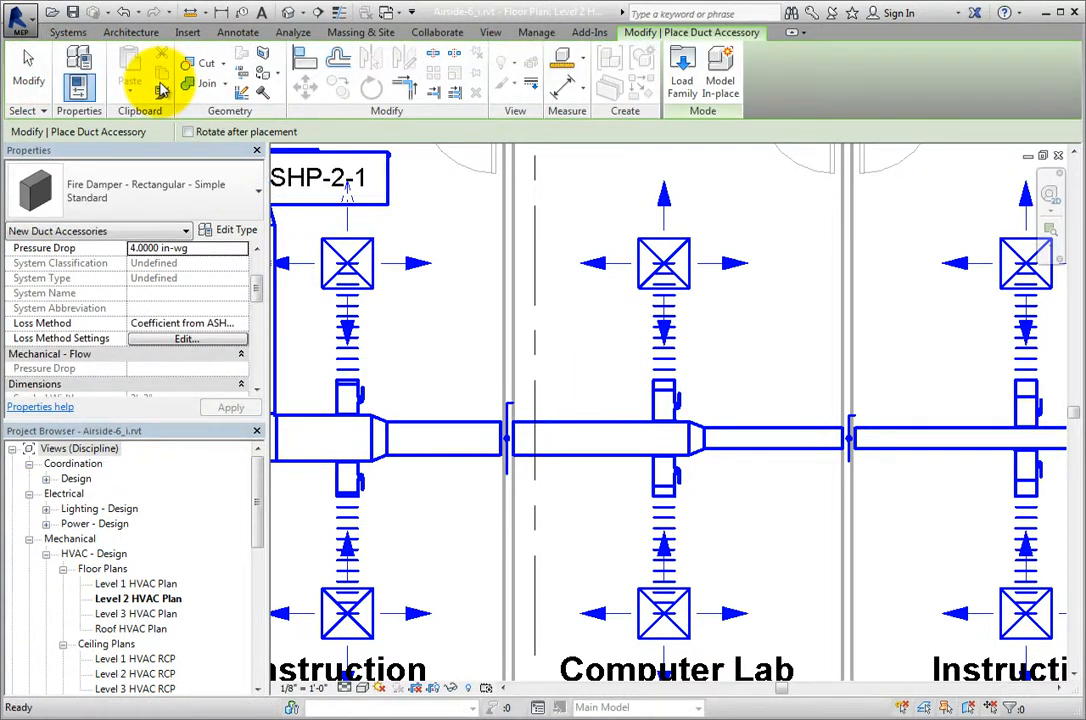
pyautogui.click(255, 192)
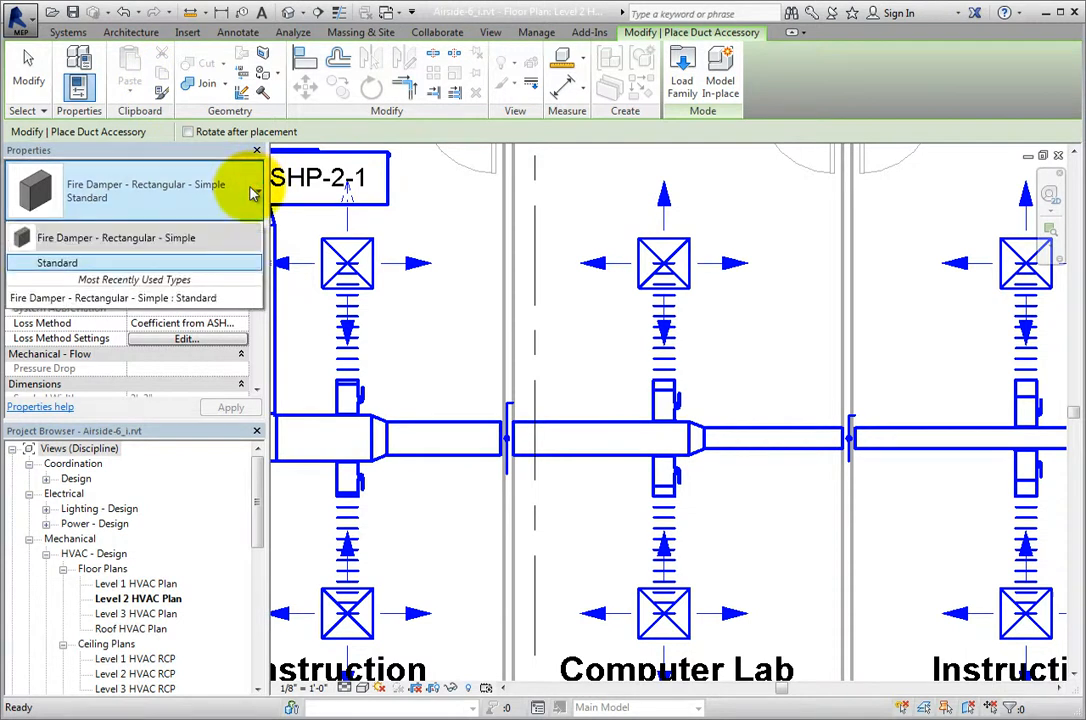
pyautogui.click(255, 192)
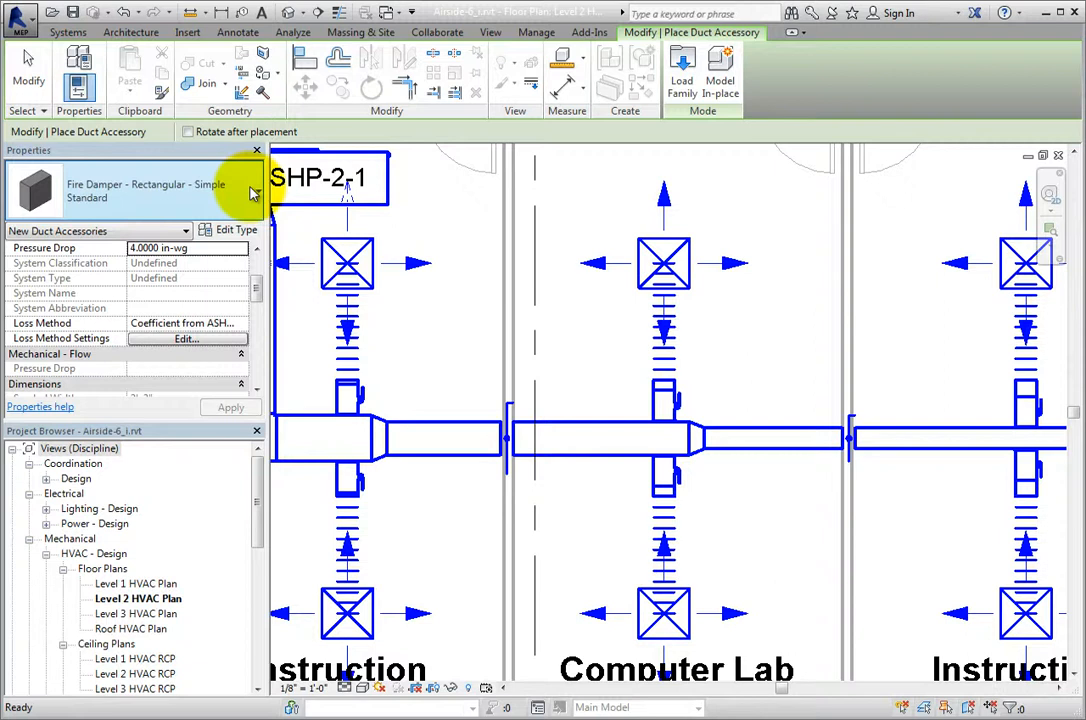
# Step: Browse to the Duct Accessories Dampers folder of the US Imperial library and preview the balancing, control and fire damper families
pyautogui.click(684, 100)
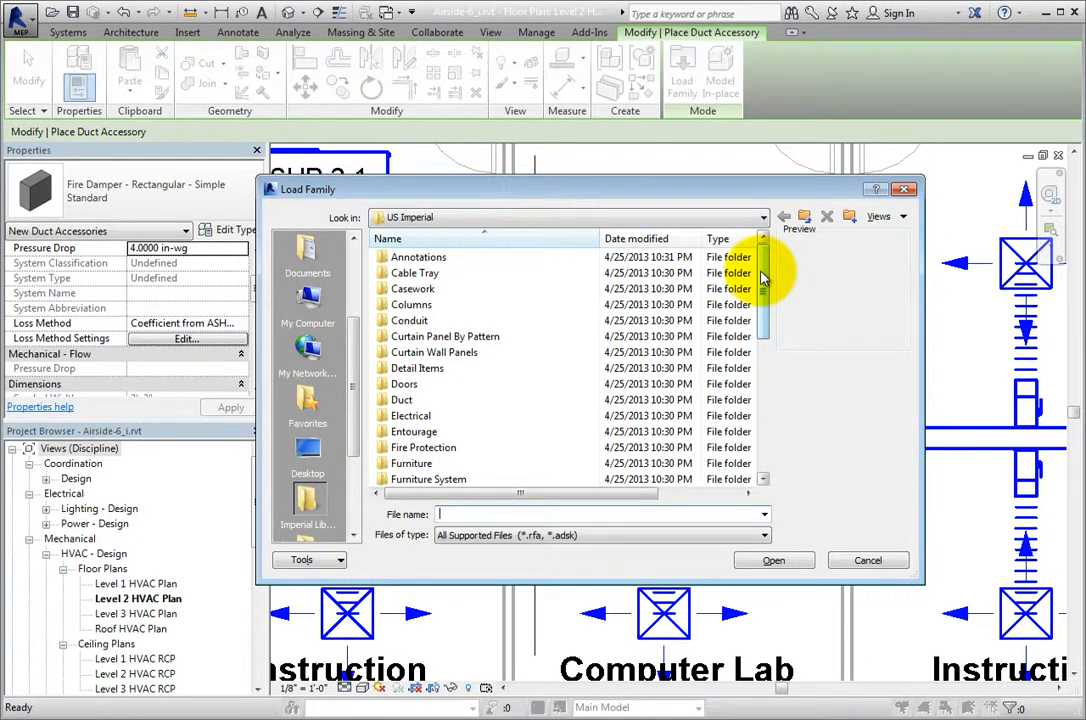
pyautogui.moveTo(762, 280)
pyautogui.mouseDown()
pyautogui.moveTo(764, 415)
pyautogui.moveTo(757, 285)
pyautogui.mouseUp()
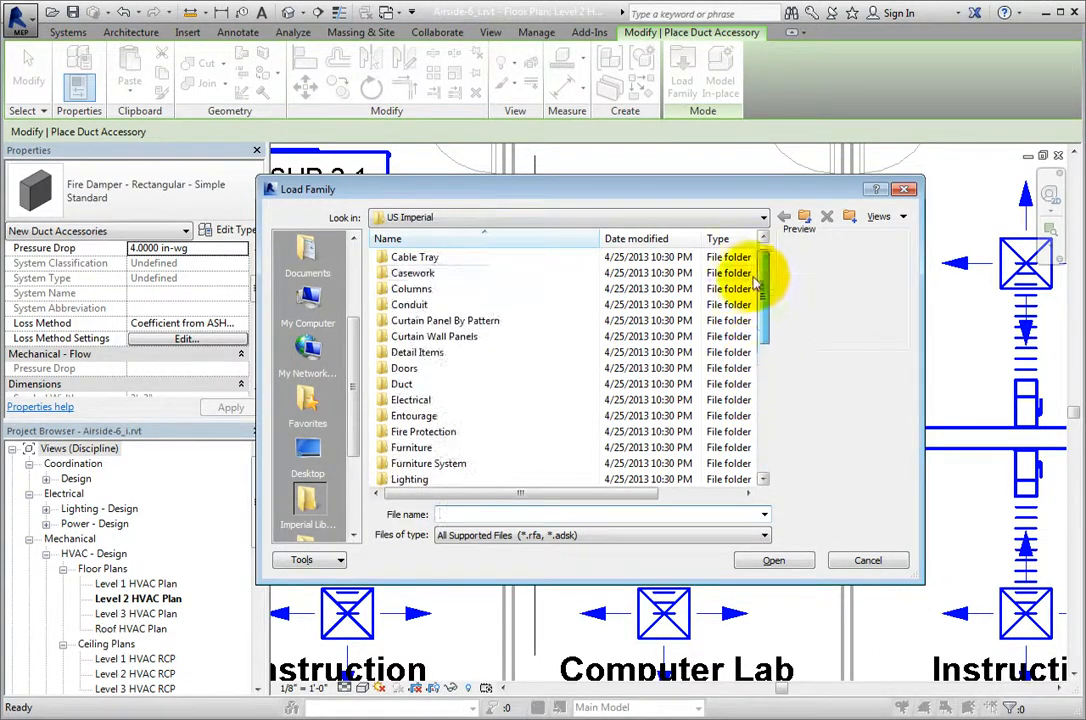
pyautogui.doubleClick(428, 383)
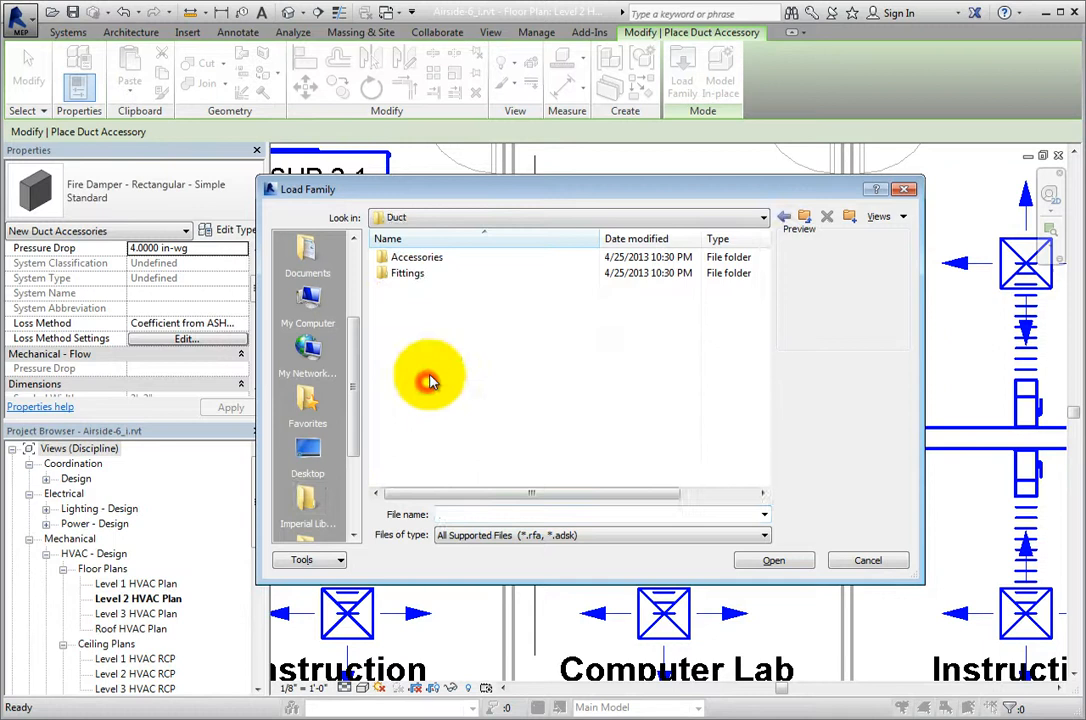
pyautogui.doubleClick(461, 259)
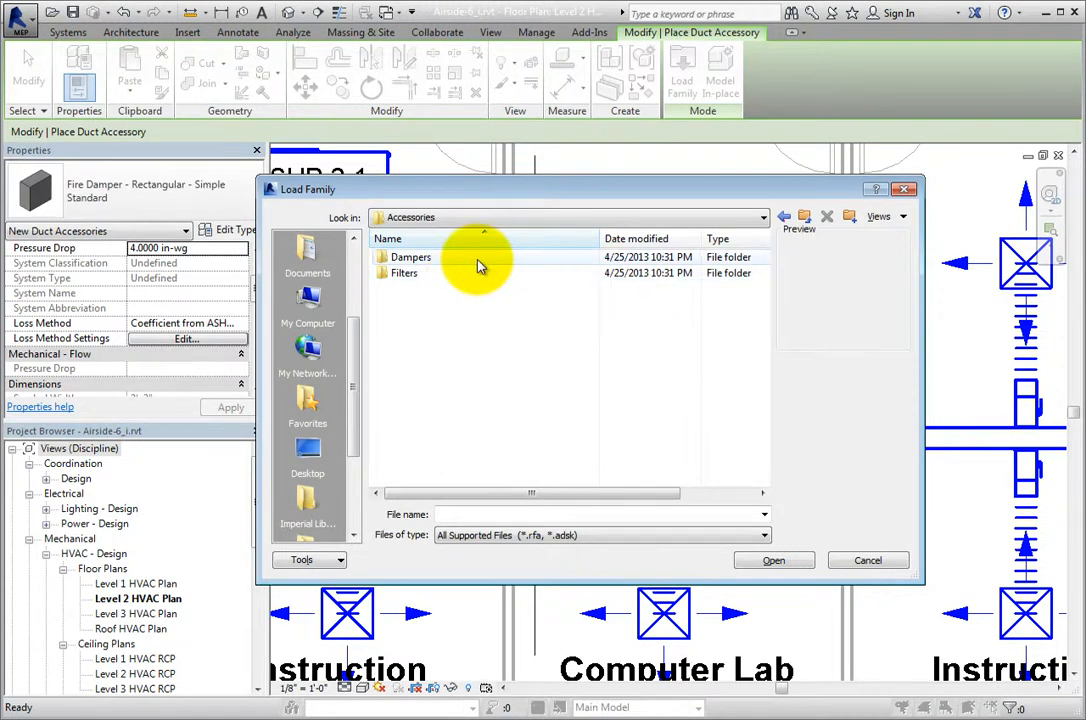
pyautogui.doubleClick(481, 258)
pyautogui.click(481, 258)
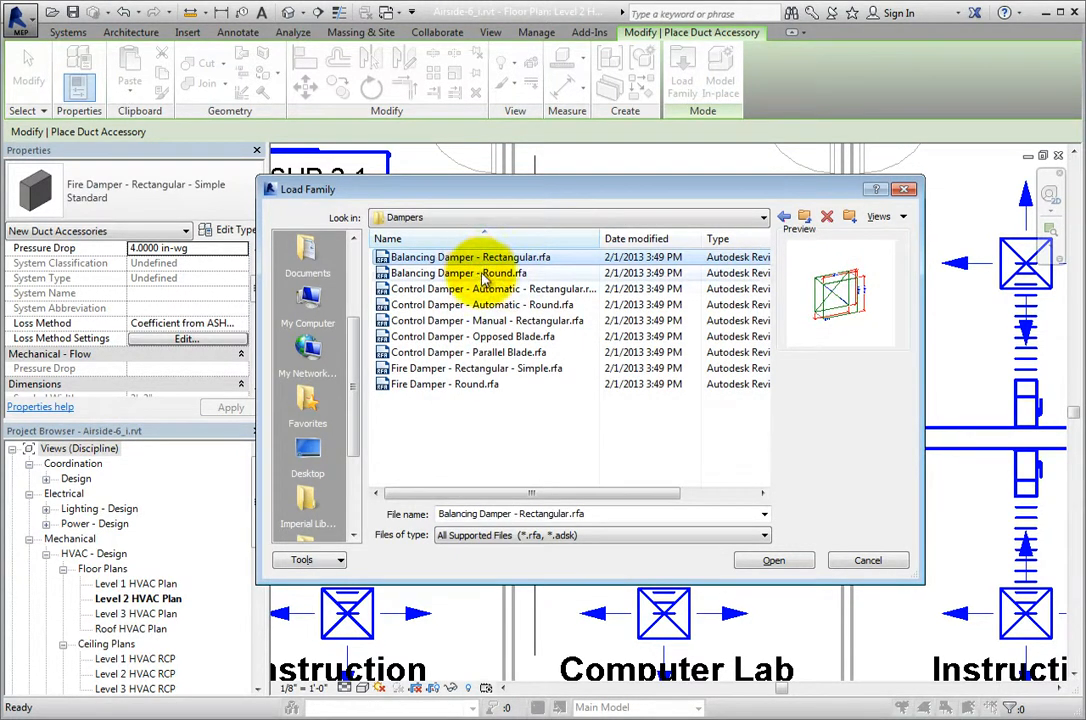
pyautogui.click(483, 274)
pyautogui.click(482, 289)
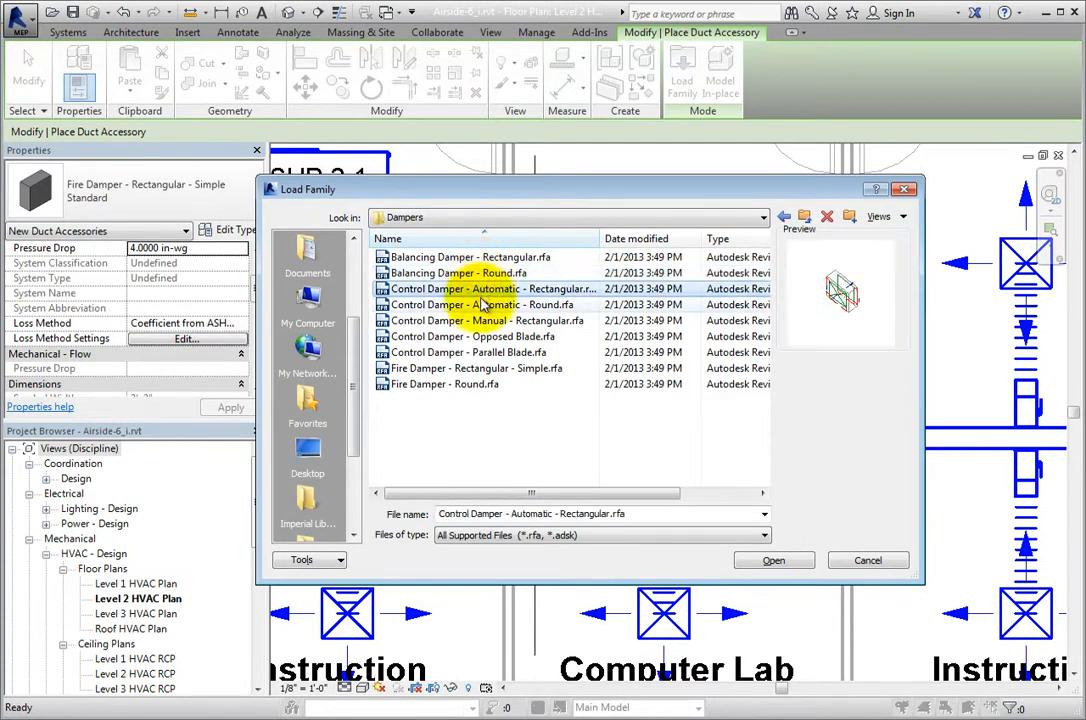
pyautogui.click(483, 304)
pyautogui.click(483, 369)
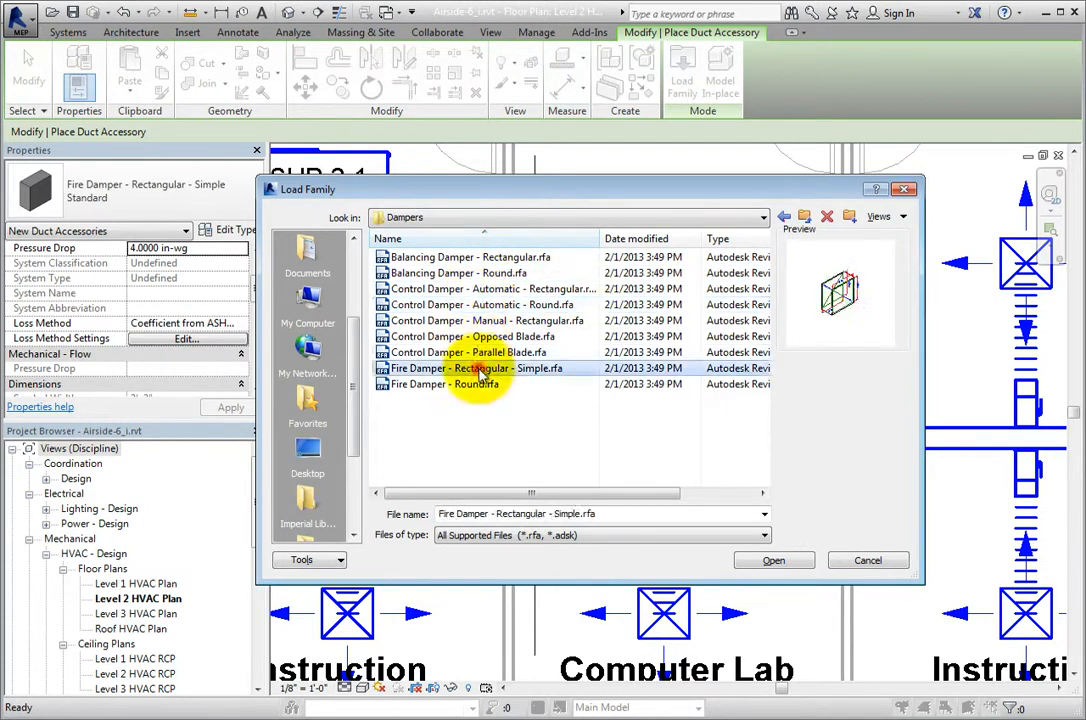
pyautogui.click(484, 387)
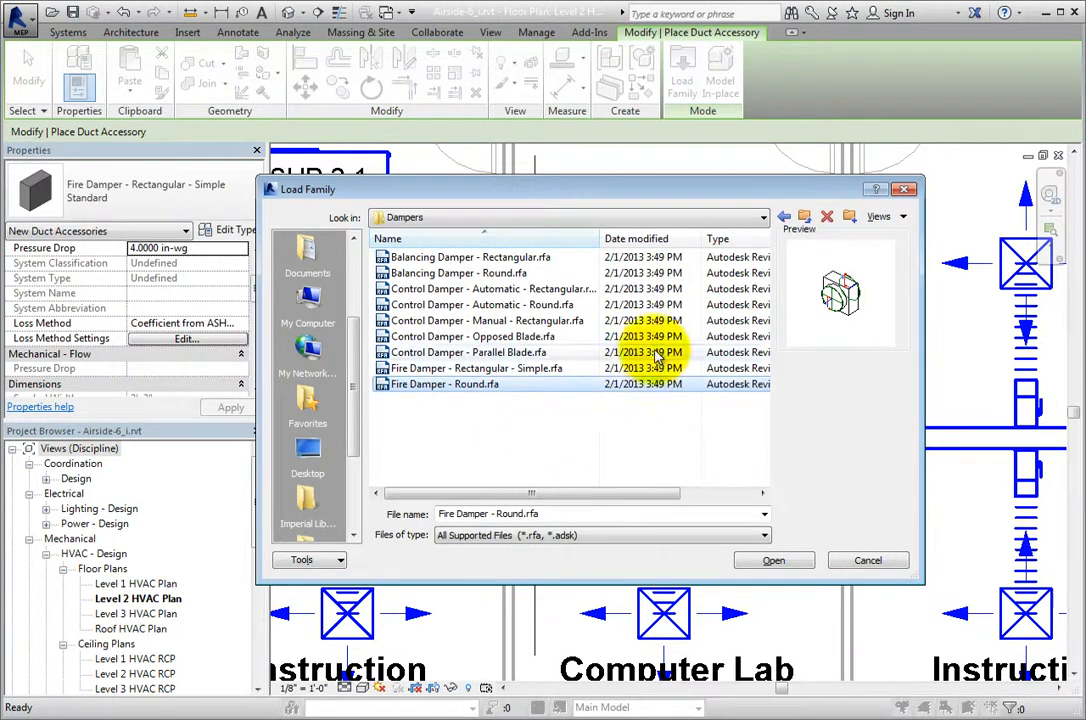
# Step: Preview the families in the accessories' Filters folder and load Filter - Cartridge.rfa into the project
pyautogui.click(783, 216)
pyautogui.doubleClick(431, 273)
pyautogui.click(513, 258)
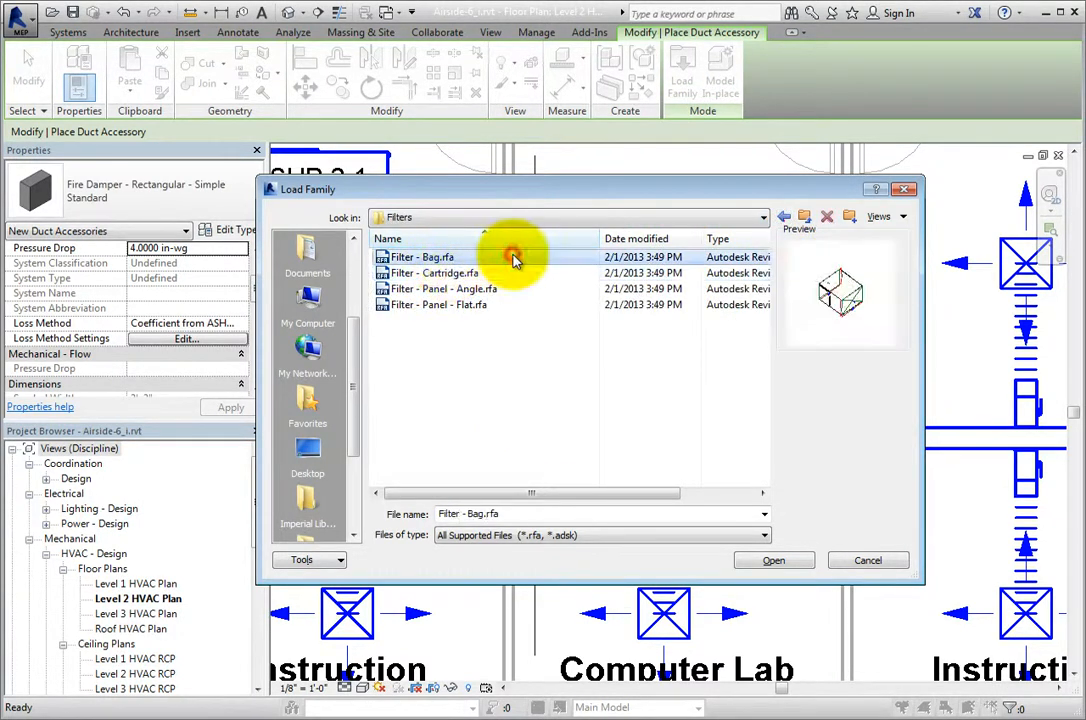
pyautogui.click(514, 274)
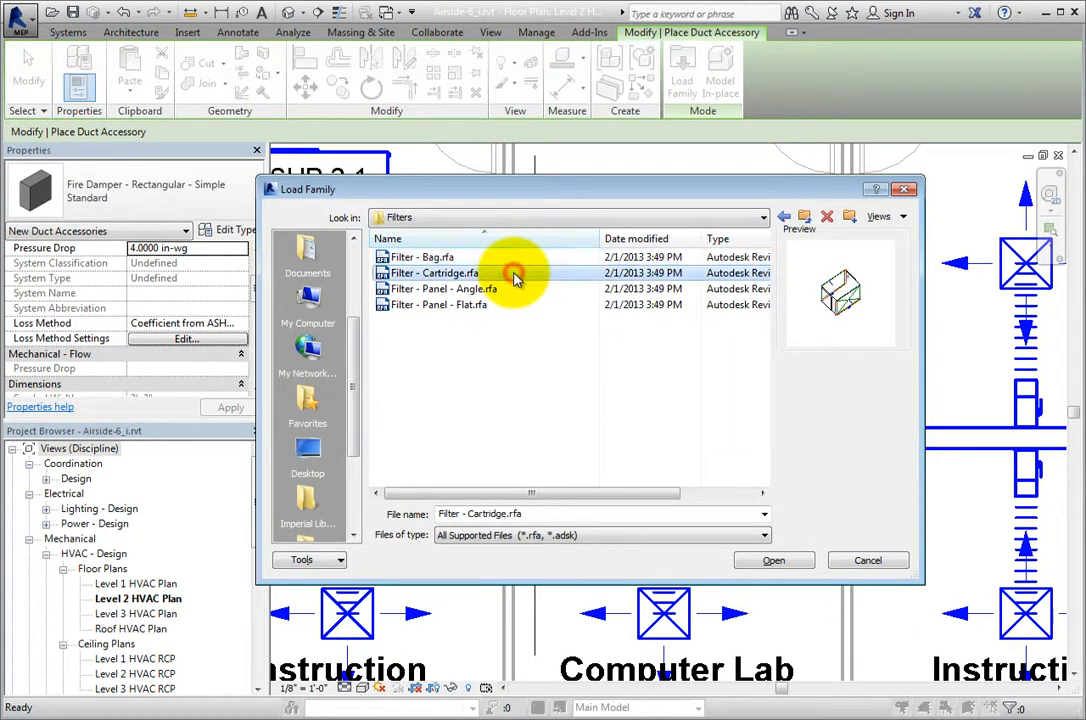
pyautogui.click(517, 290)
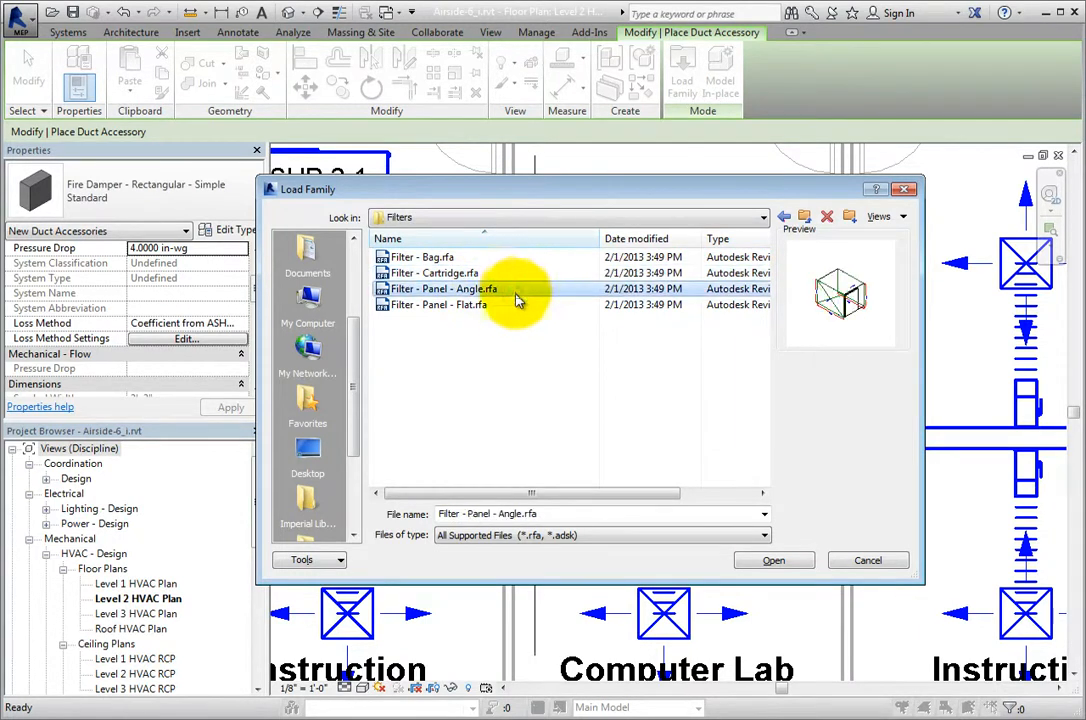
pyautogui.click(517, 305)
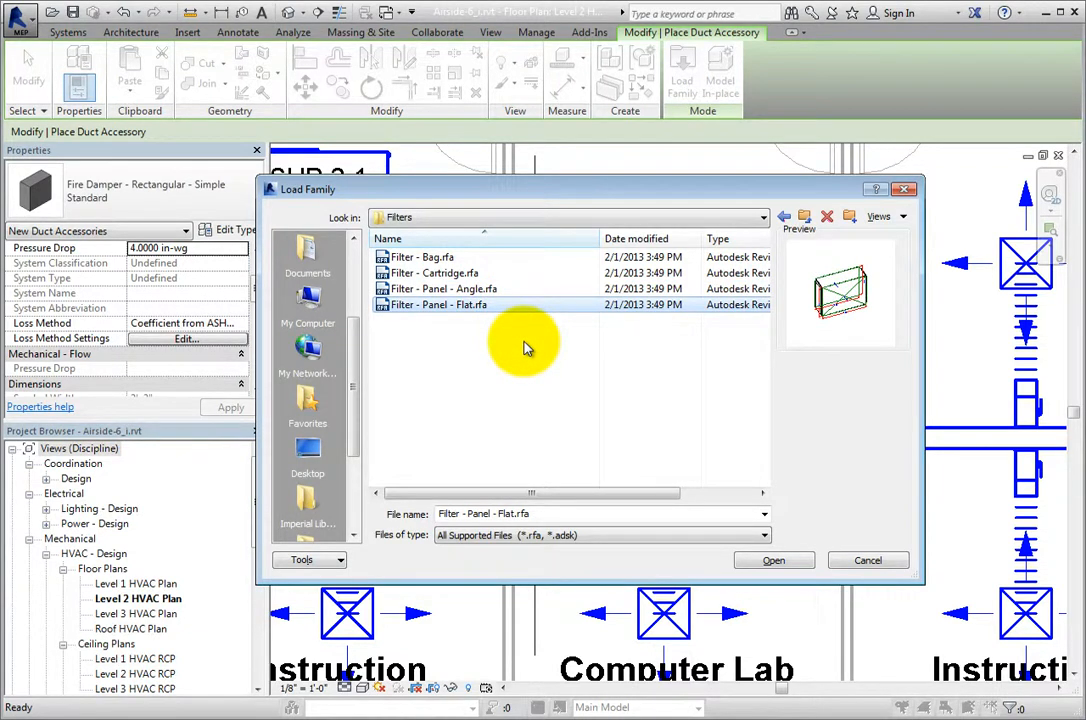
pyautogui.click(511, 274)
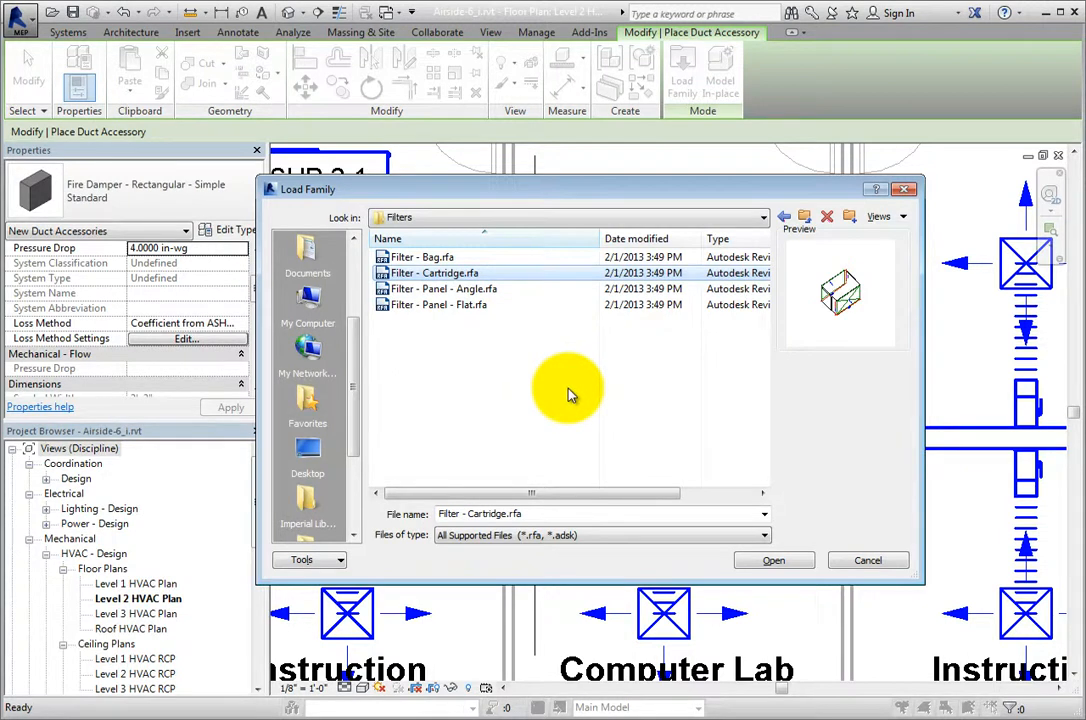
pyautogui.click(776, 561)
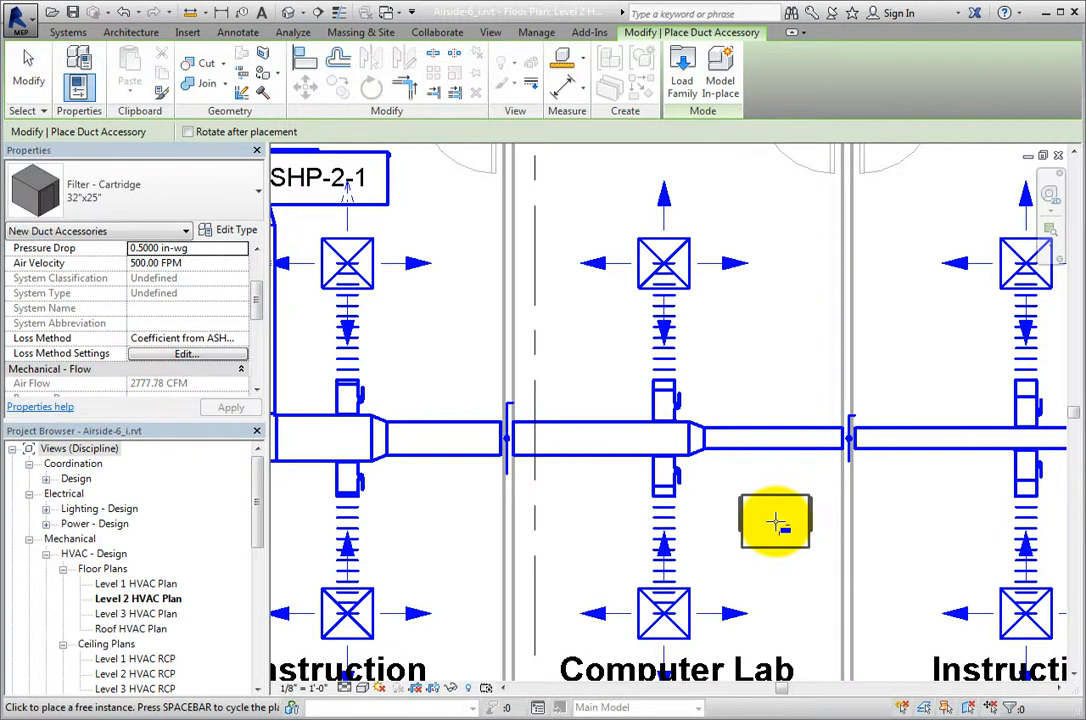
# Step: View the sizes available for the Filter - Cartridge family and end accessory placement without placing a filter
pyautogui.scroll(-2, 776, 521)
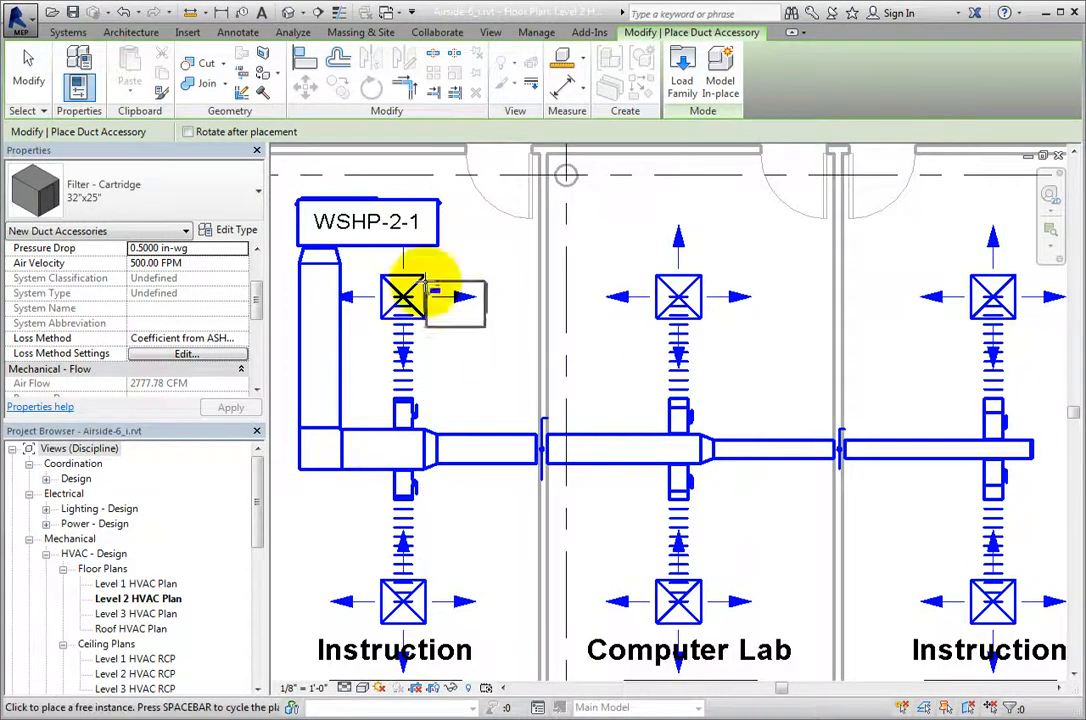
pyautogui.click(256, 197)
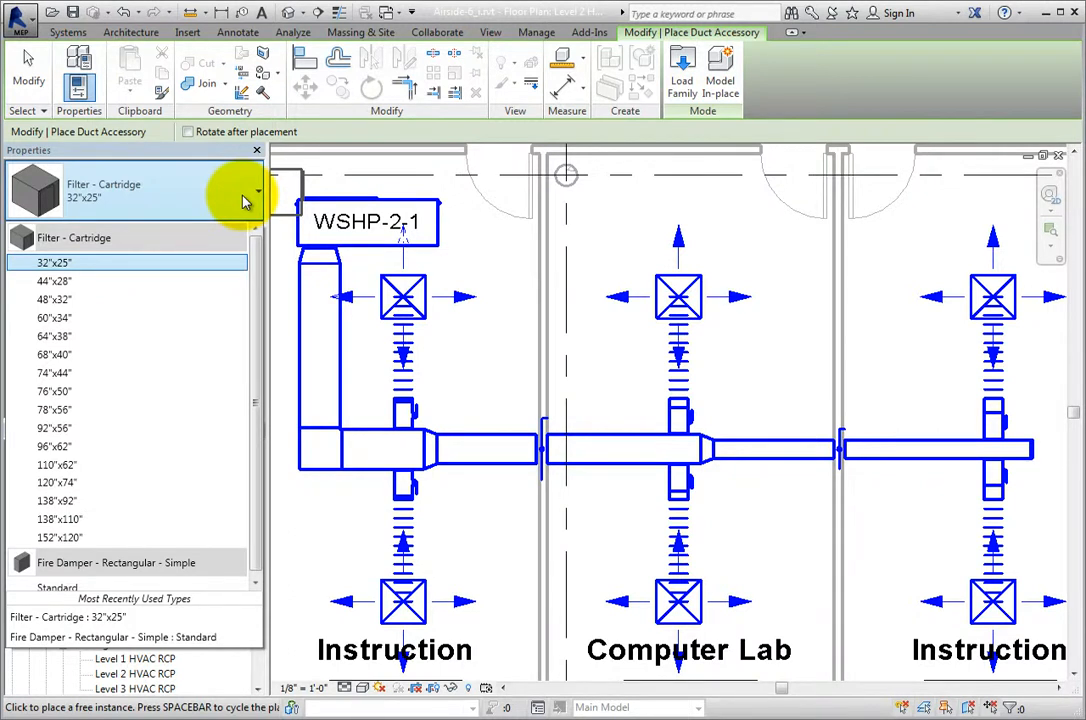
pyautogui.click(243, 201)
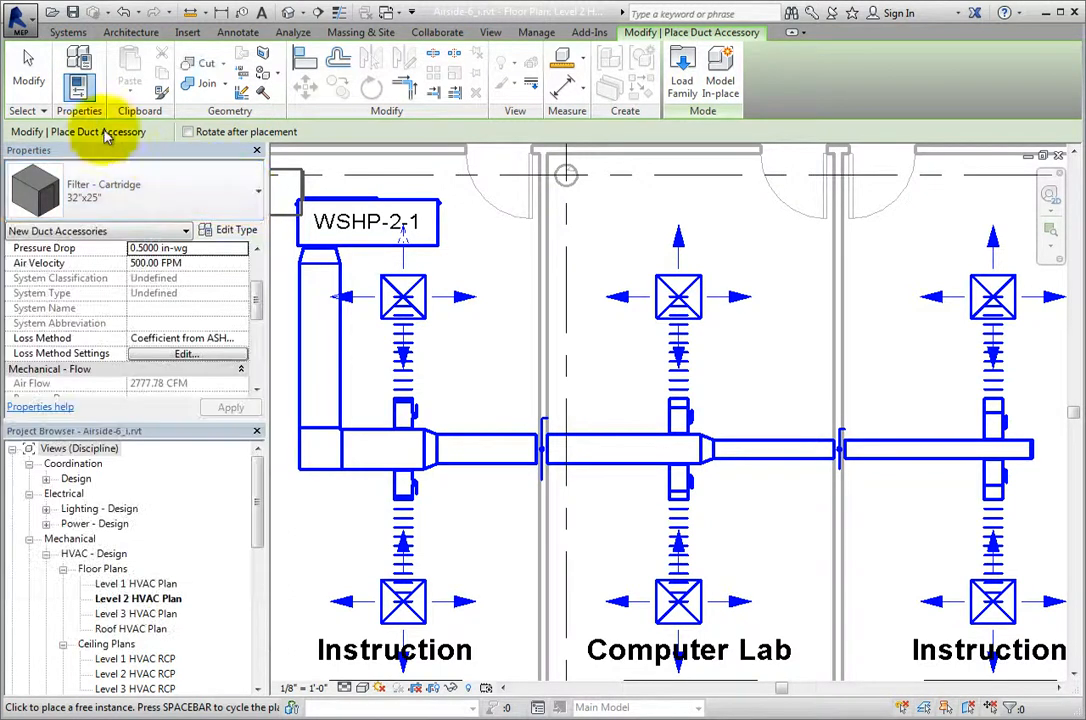
pyautogui.click(42, 88)
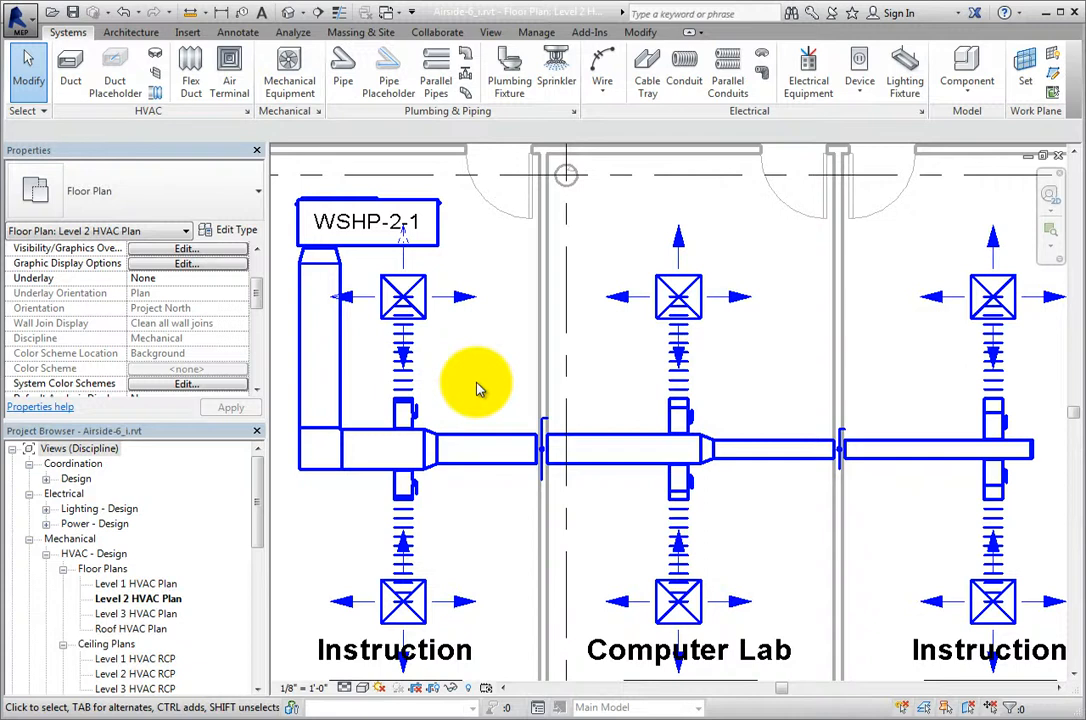
# Step: Set the Keynote type parameter to FD for the rectangular fire damper at the wall between Instruction and Computer Lab
pyautogui.click(541, 440)
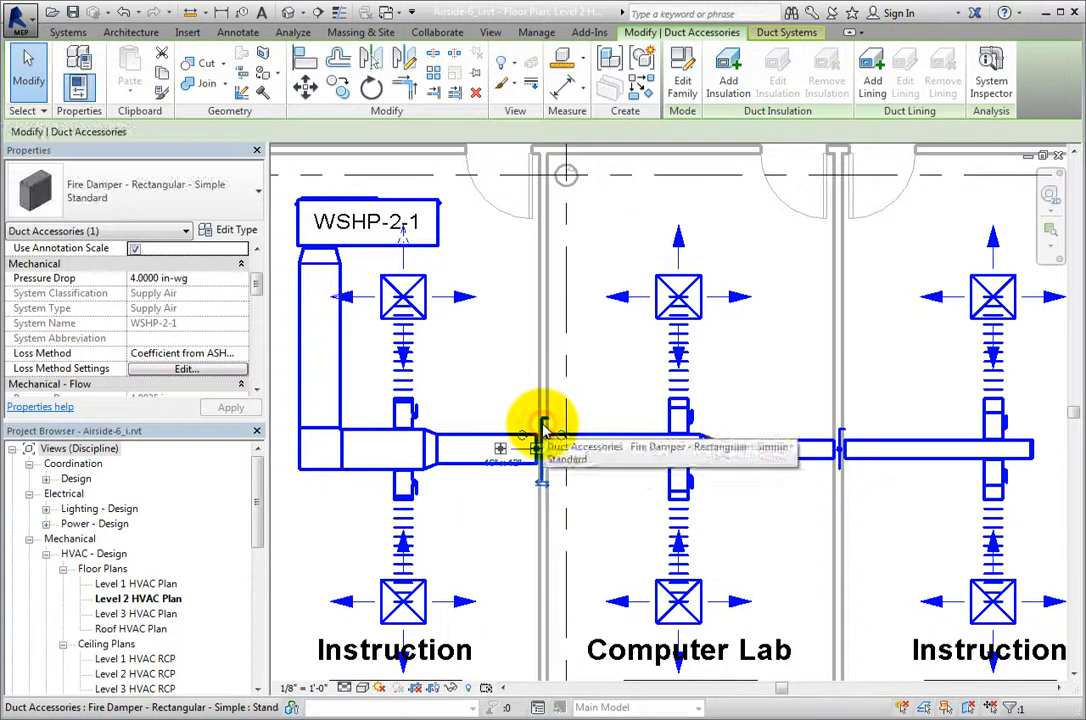
pyautogui.click(238, 231)
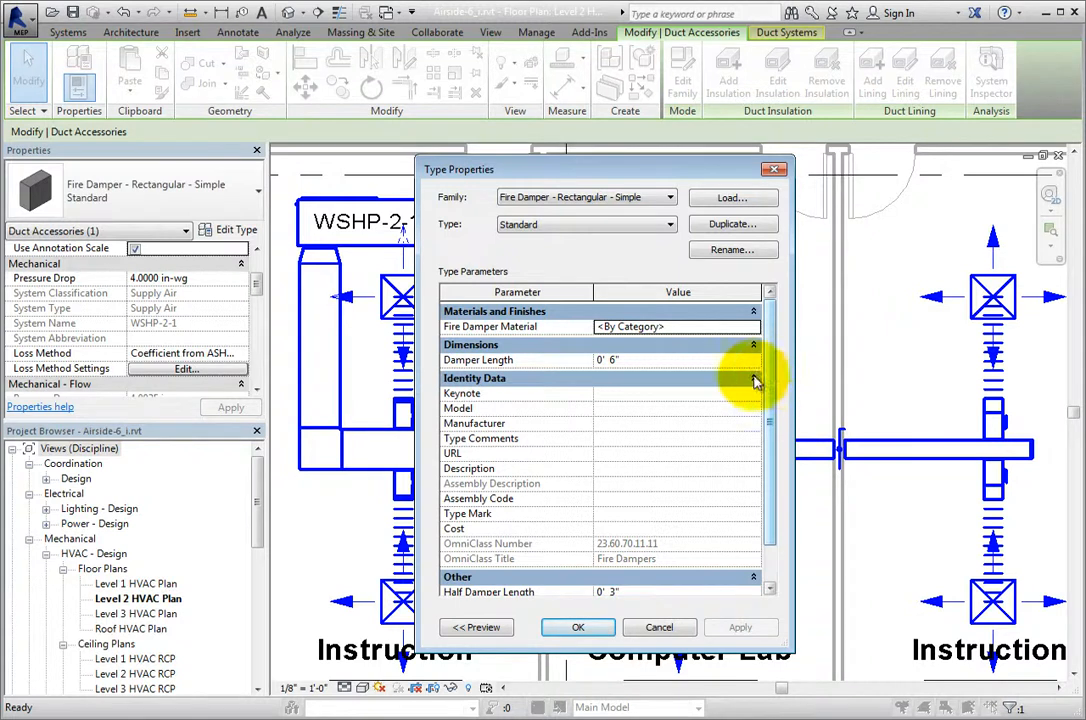
pyautogui.click(631, 395)
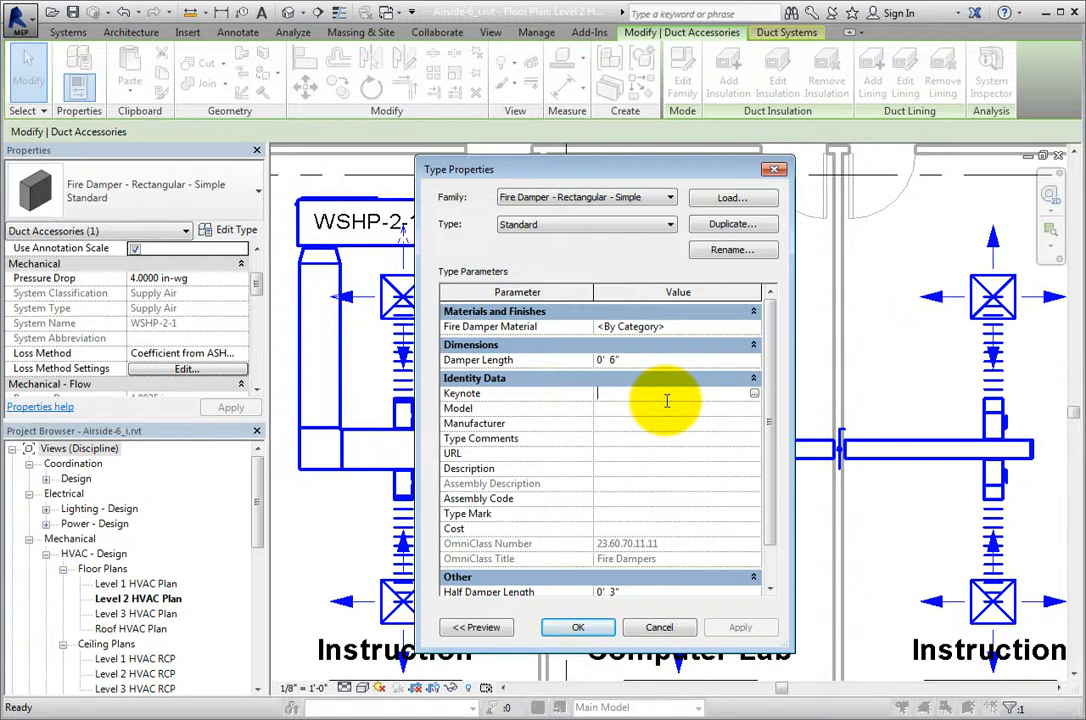
pyautogui.write('FD')
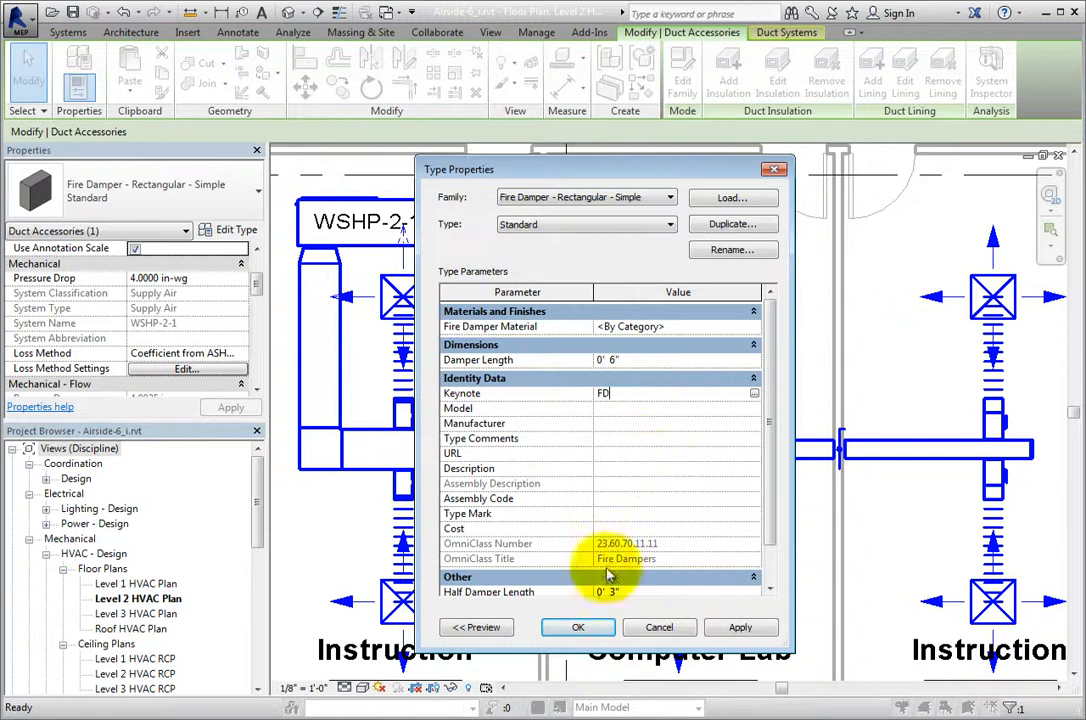
pyautogui.click(580, 630)
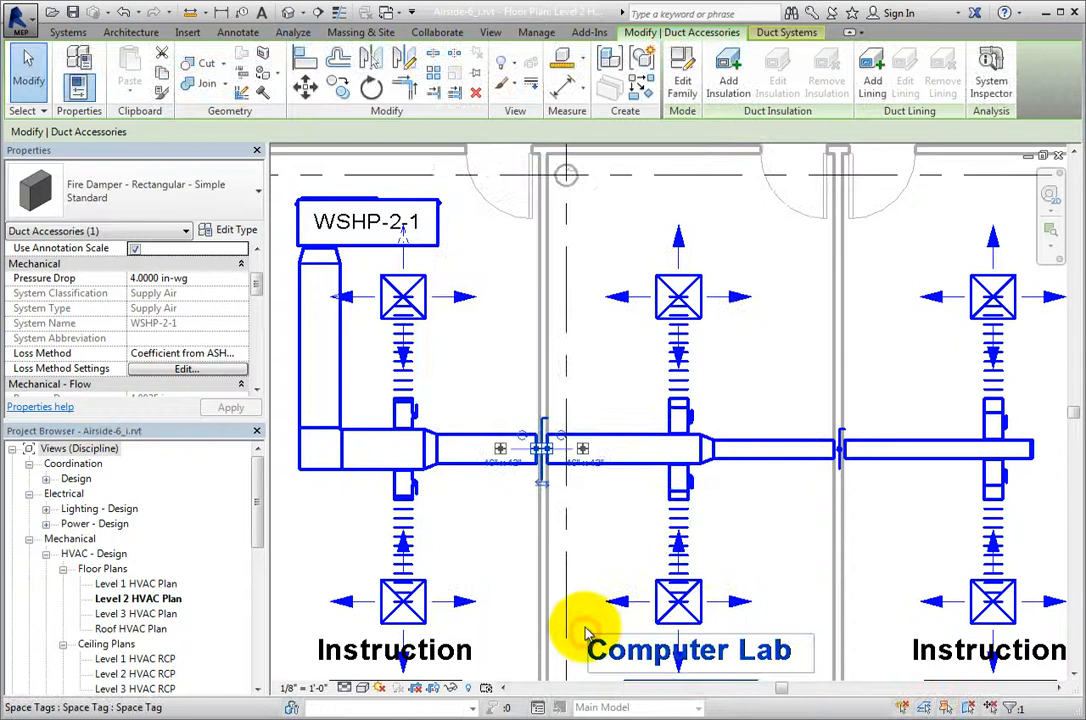
pyautogui.click(511, 532)
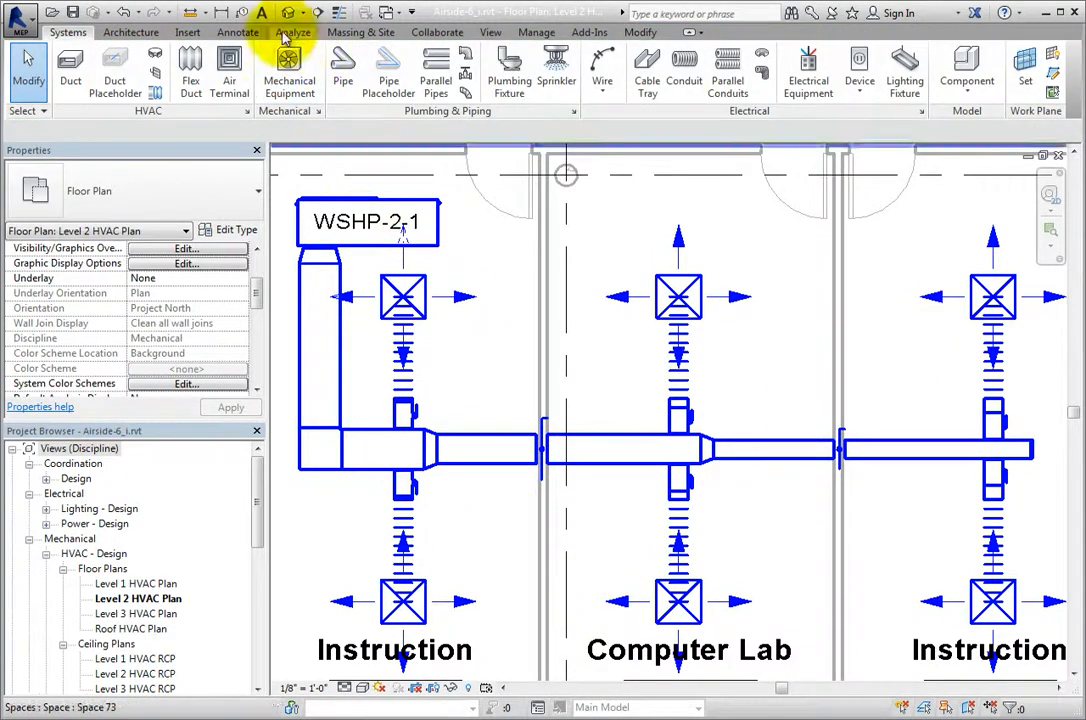
# Step: Start an element keynote and load the missing Keynote Tag.rfa family from the Annotations library folder
pyautogui.click(238, 33)
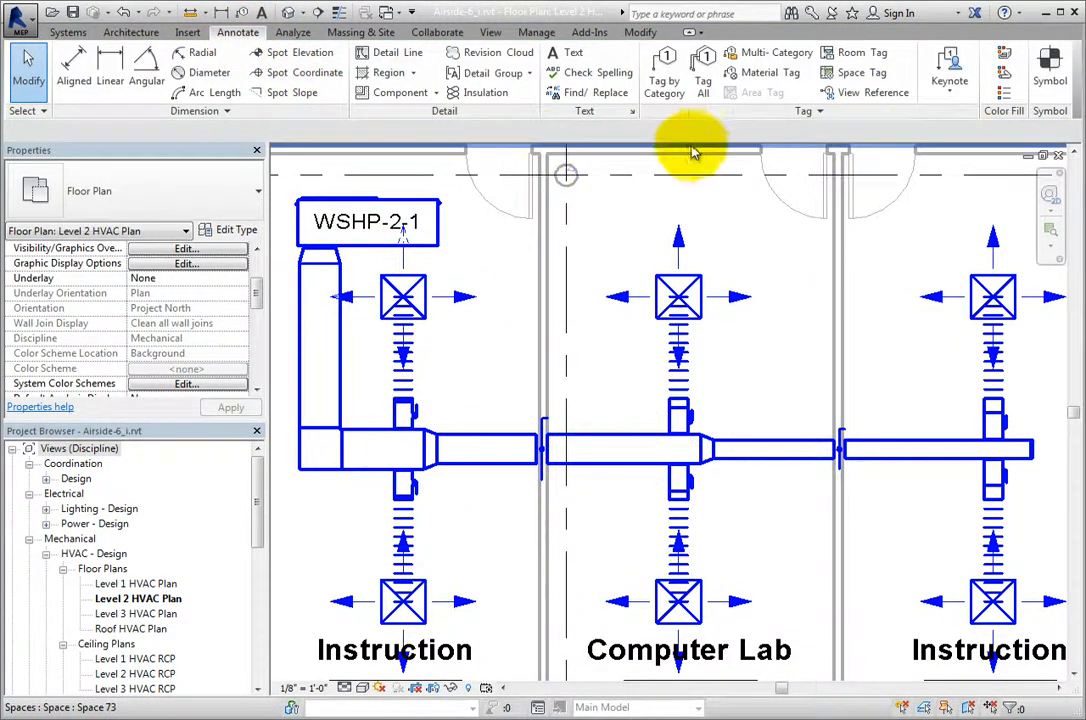
pyautogui.click(947, 95)
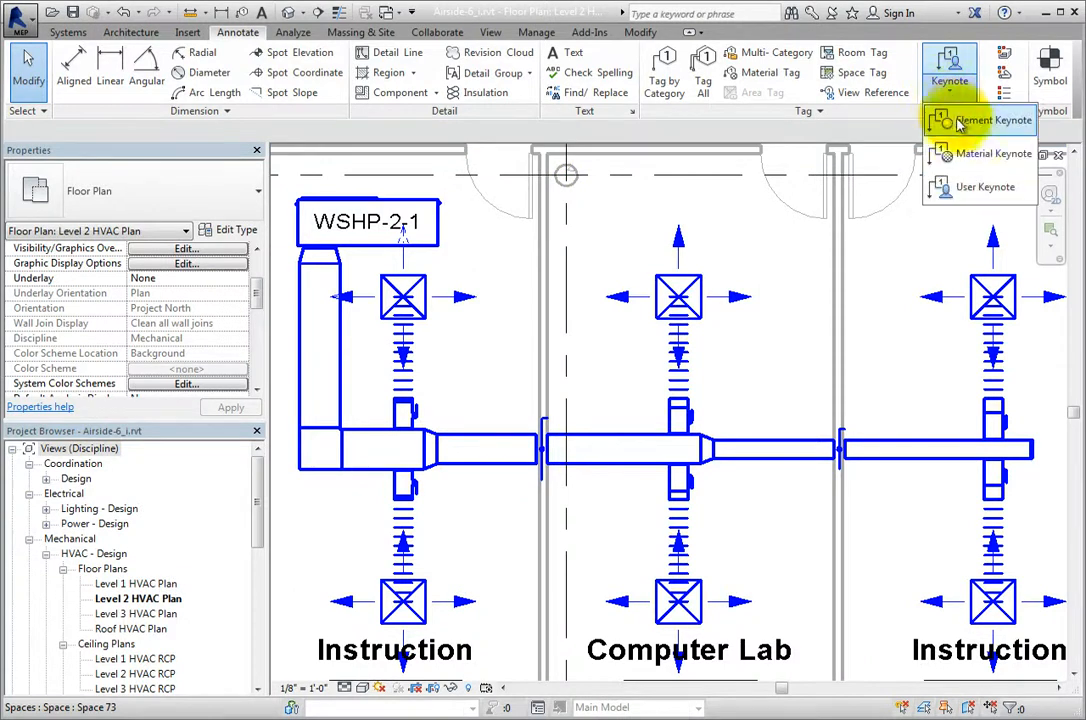
pyautogui.click(960, 128)
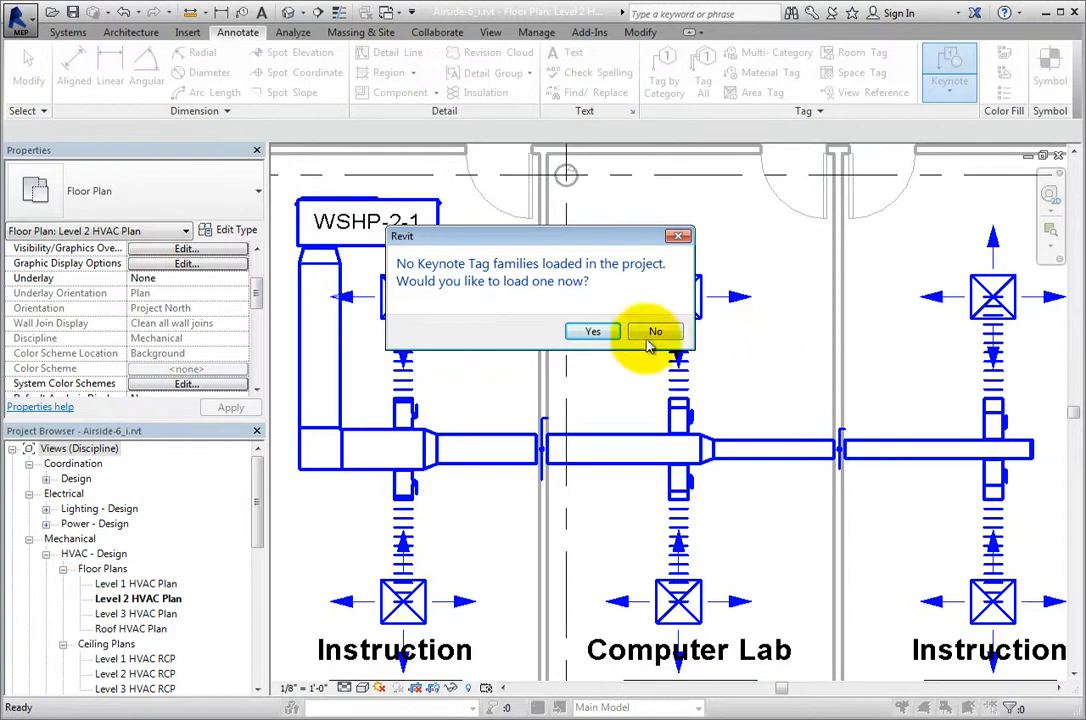
pyautogui.click(589, 333)
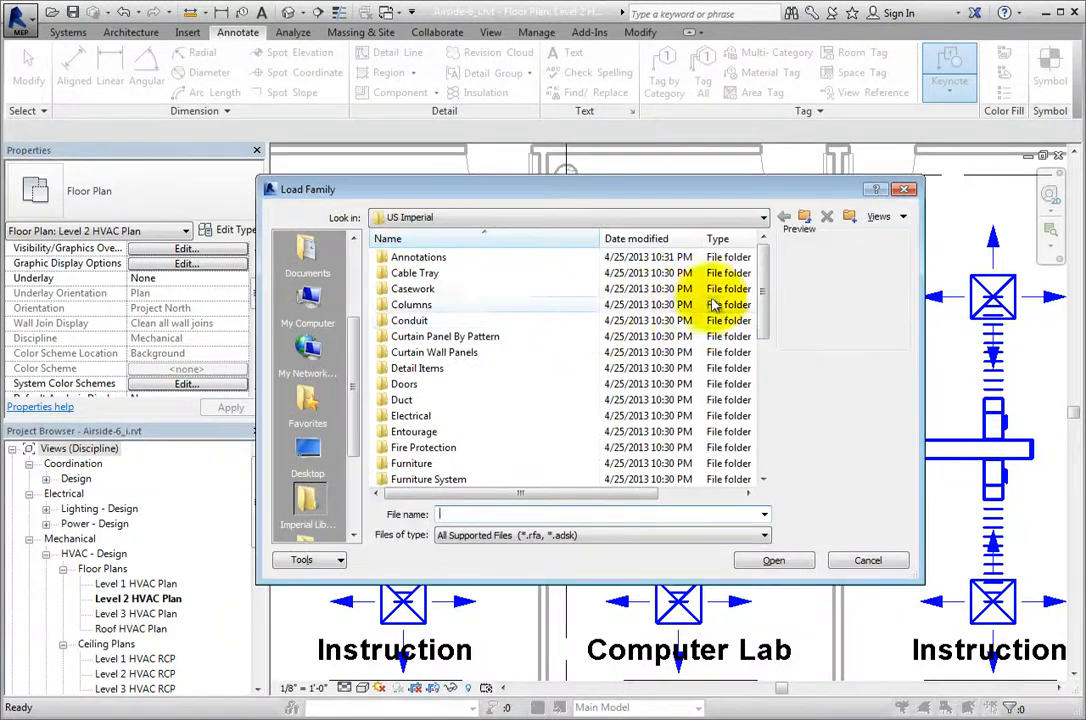
pyautogui.doubleClick(498, 260)
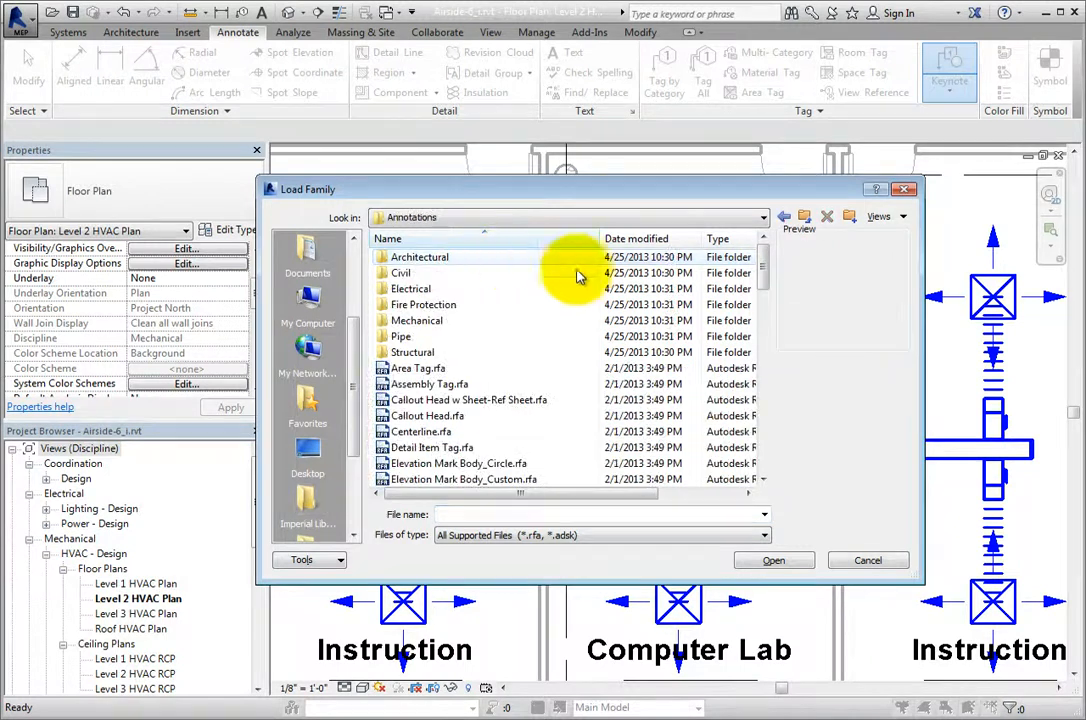
pyautogui.moveTo(764, 274); pyautogui.dragTo(765, 343)
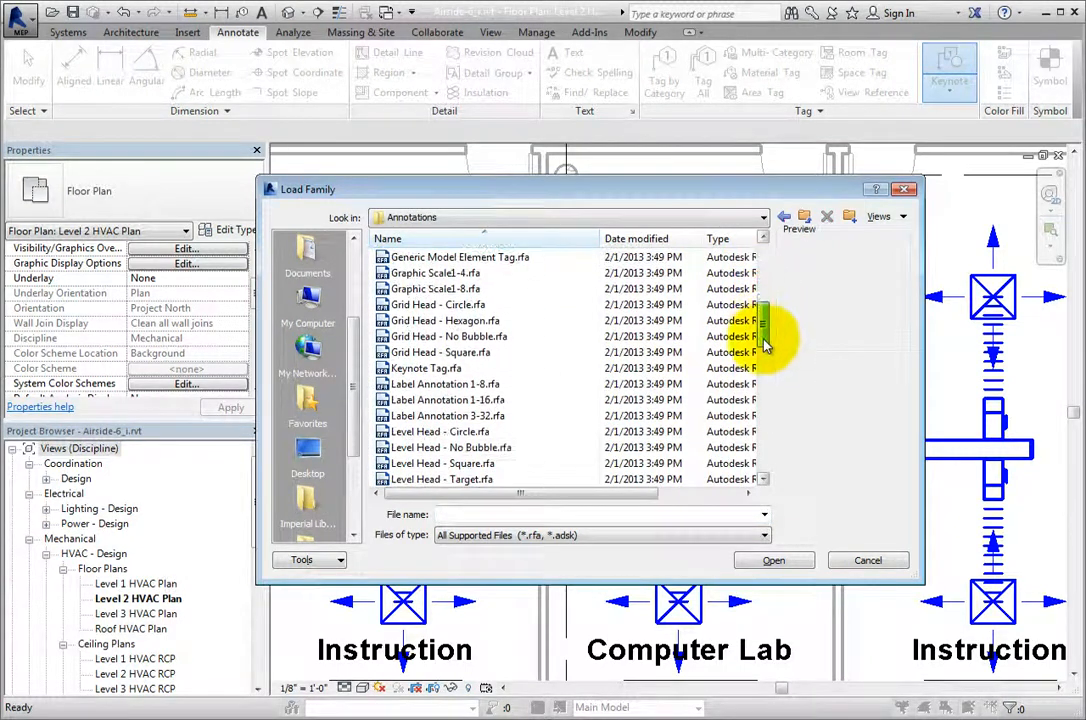
pyautogui.click(480, 367)
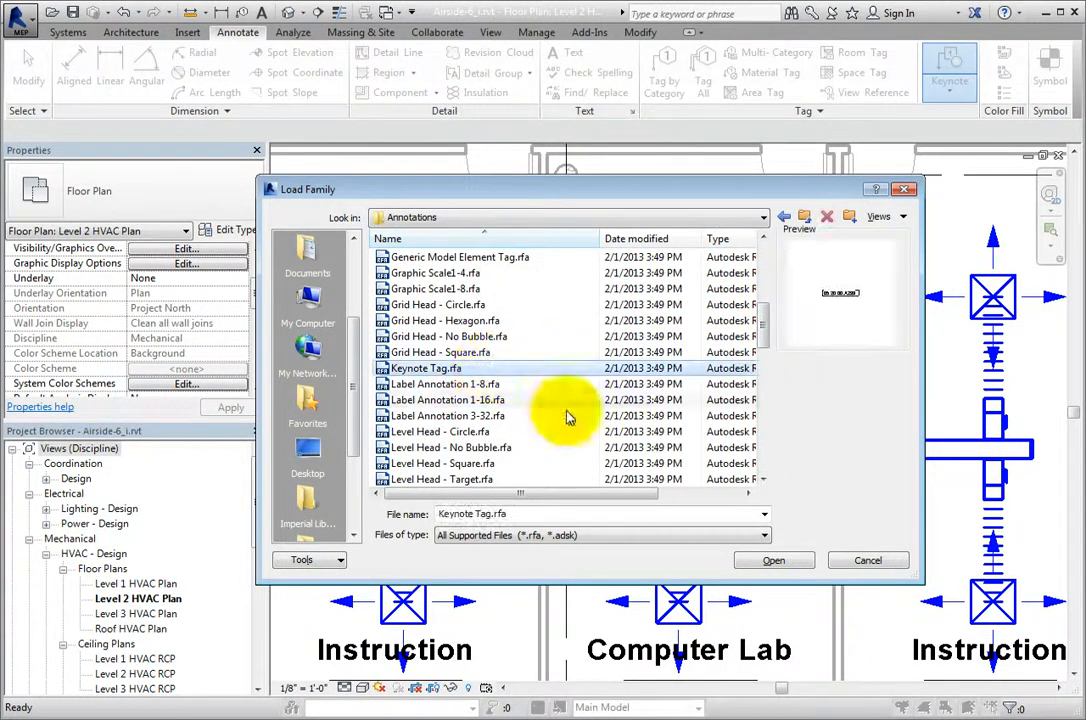
pyautogui.click(772, 562)
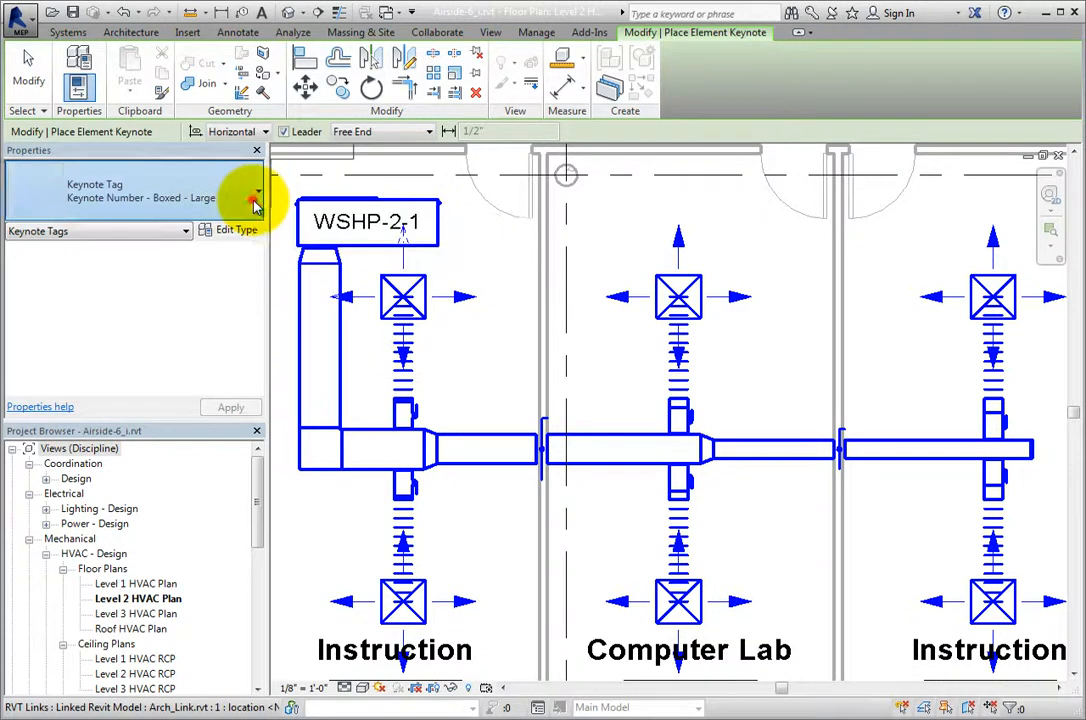
# Step: Set the element keynote to the Keynote Number tag type without a leader
pyautogui.click(255, 207)
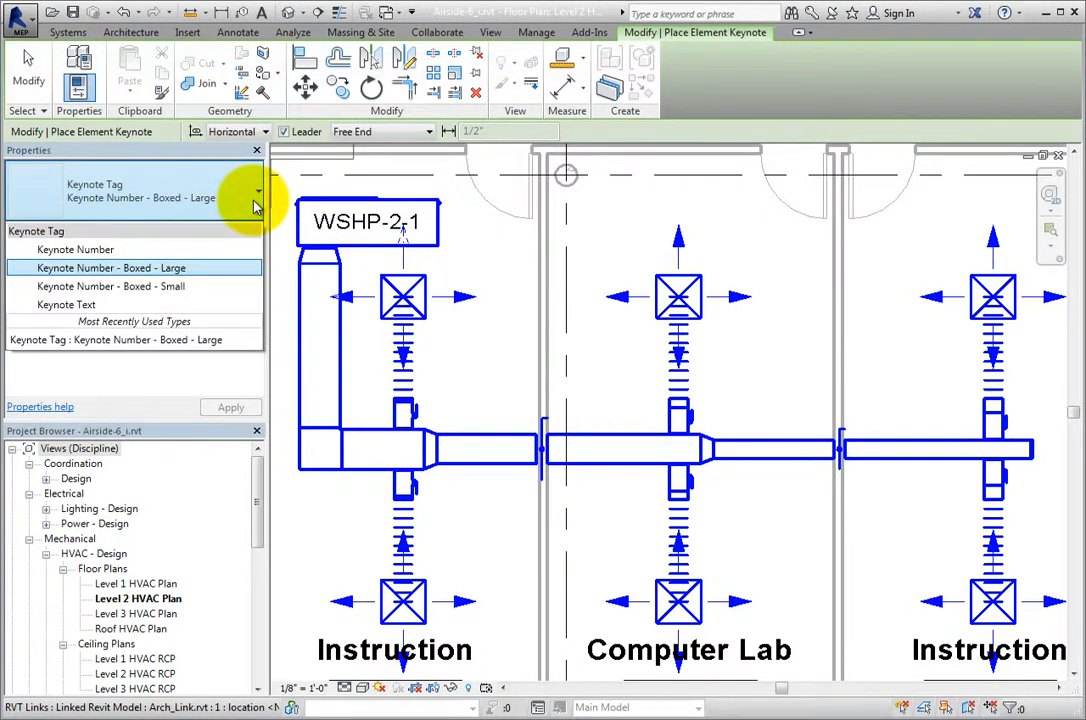
pyautogui.click(229, 251)
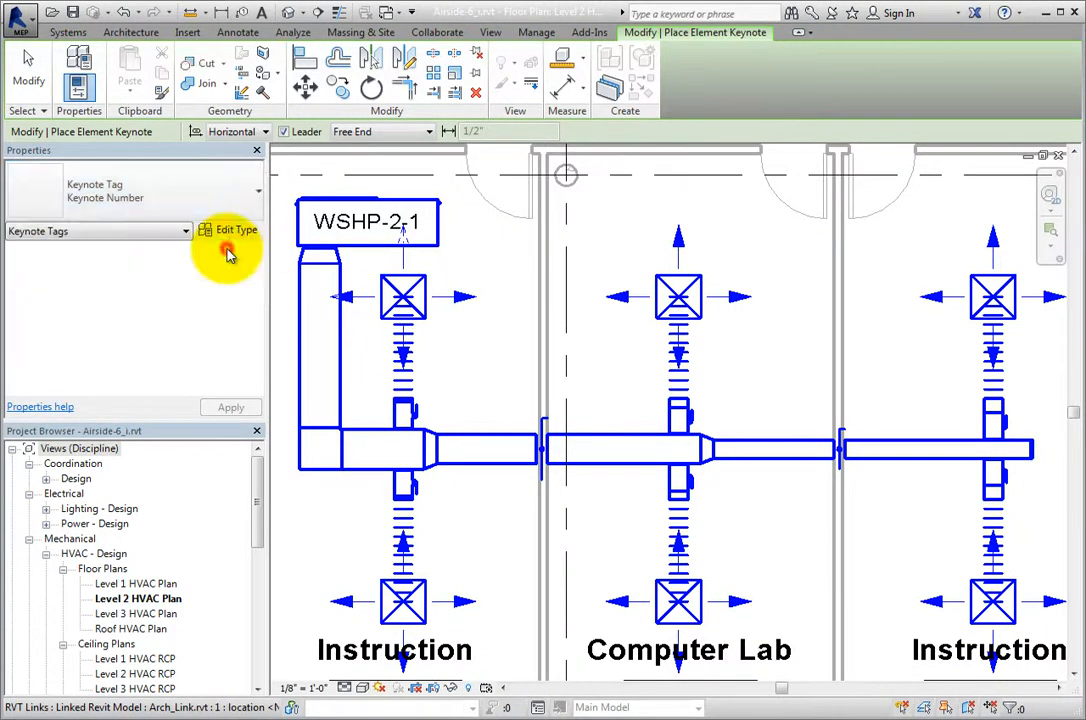
pyautogui.click(284, 132)
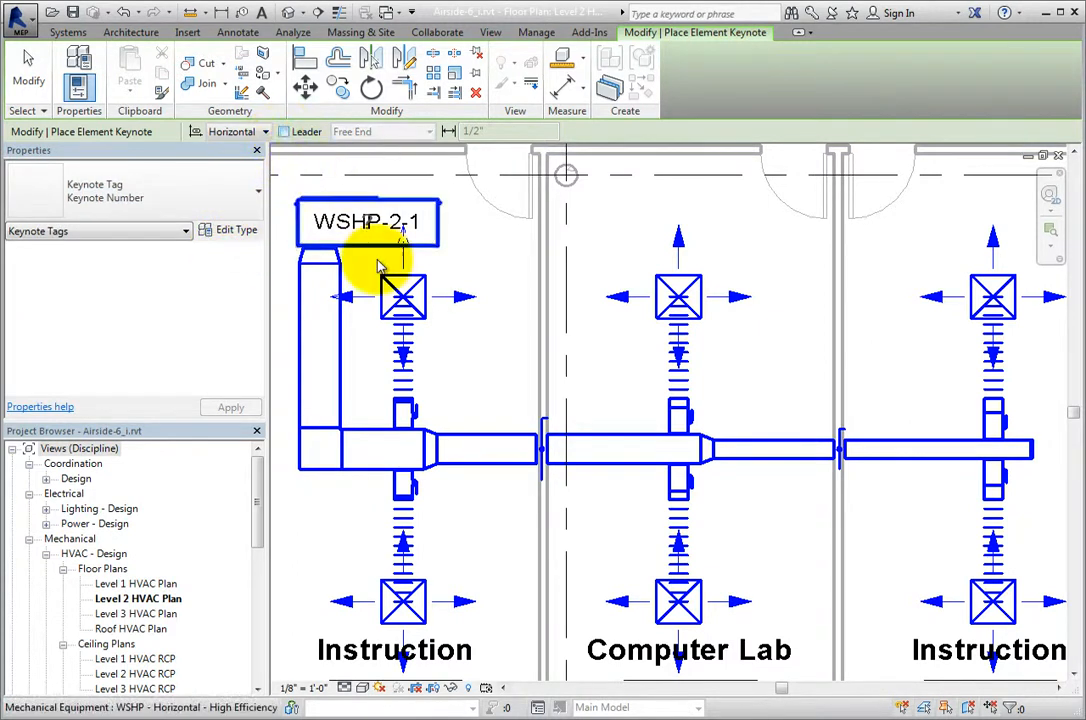
# Step: Tag the fire damper between Instruction 204 and Computer Lab with an FD keynote and move the tag just above the duct, left of the damper
pyautogui.scroll(4, 540, 445)
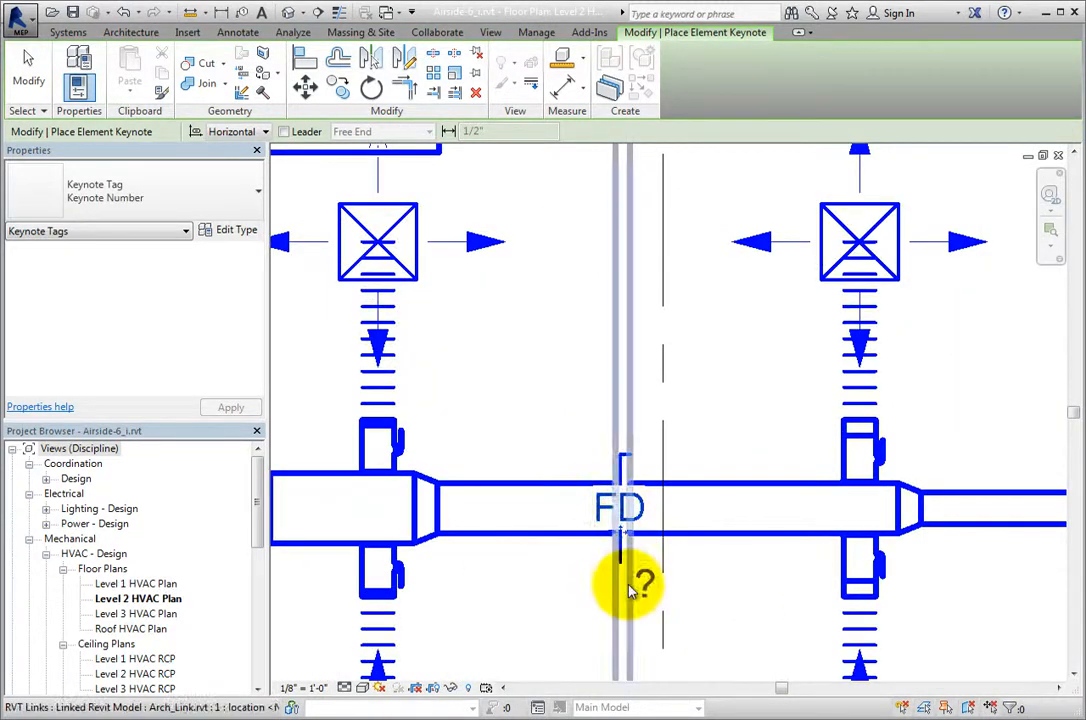
pyautogui.scroll(3, 622, 578)
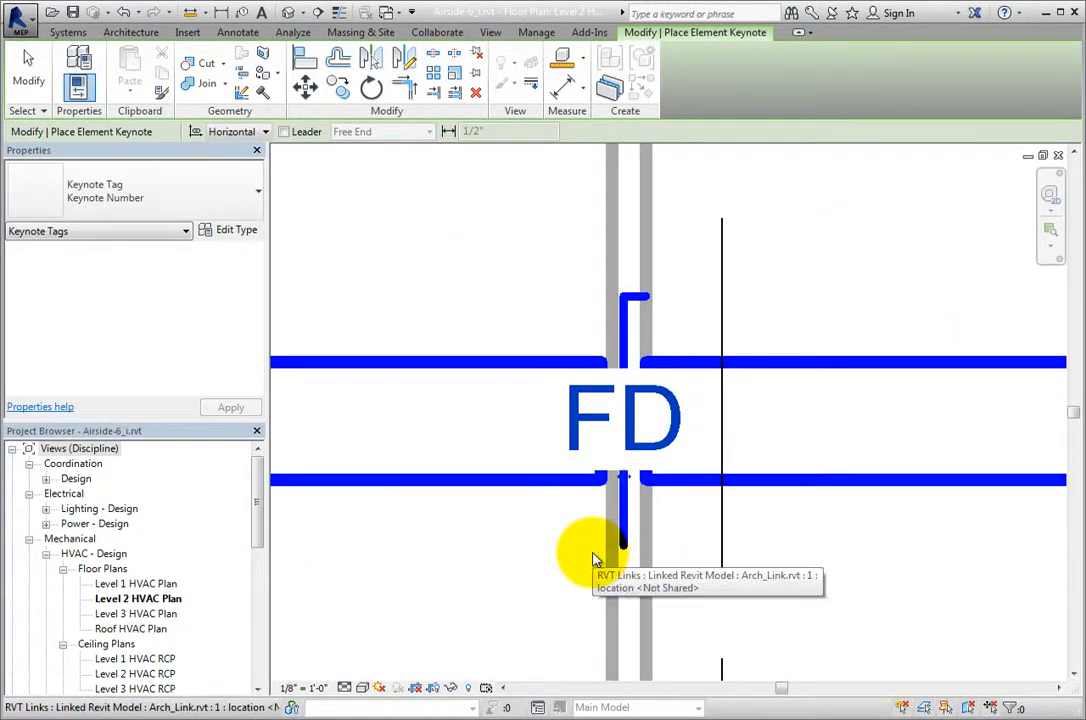
pyautogui.moveTo(584, 562); pyautogui.dragTo(678, 650, button='middle')
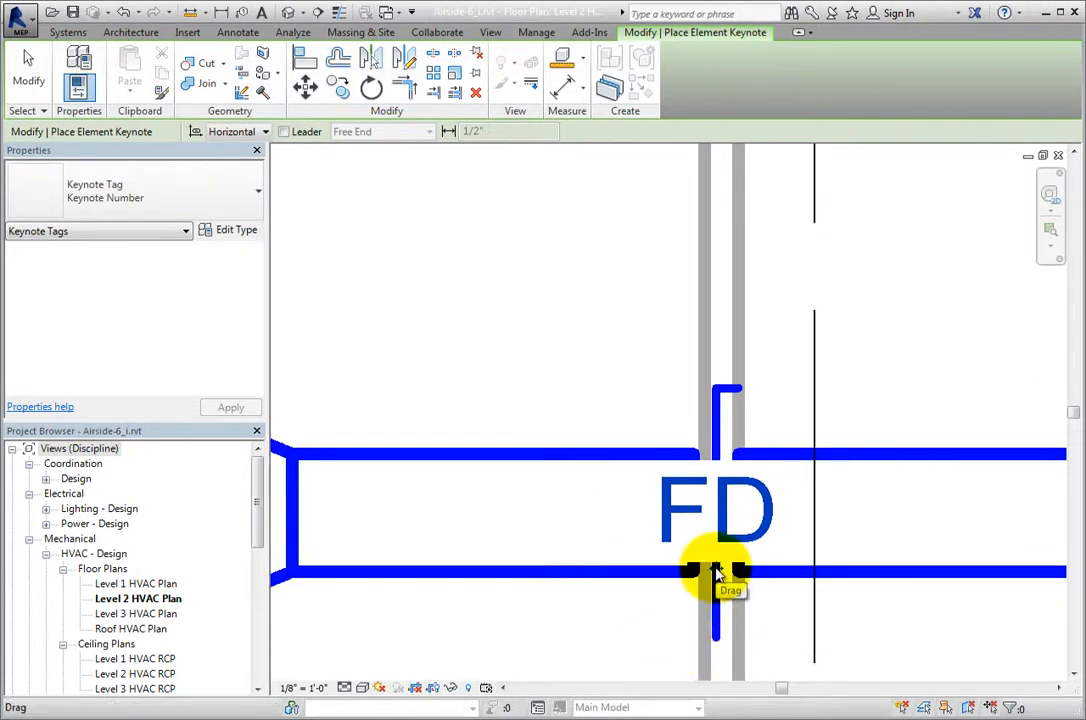
pyautogui.moveTo(716, 572); pyautogui.dragTo(622, 440)
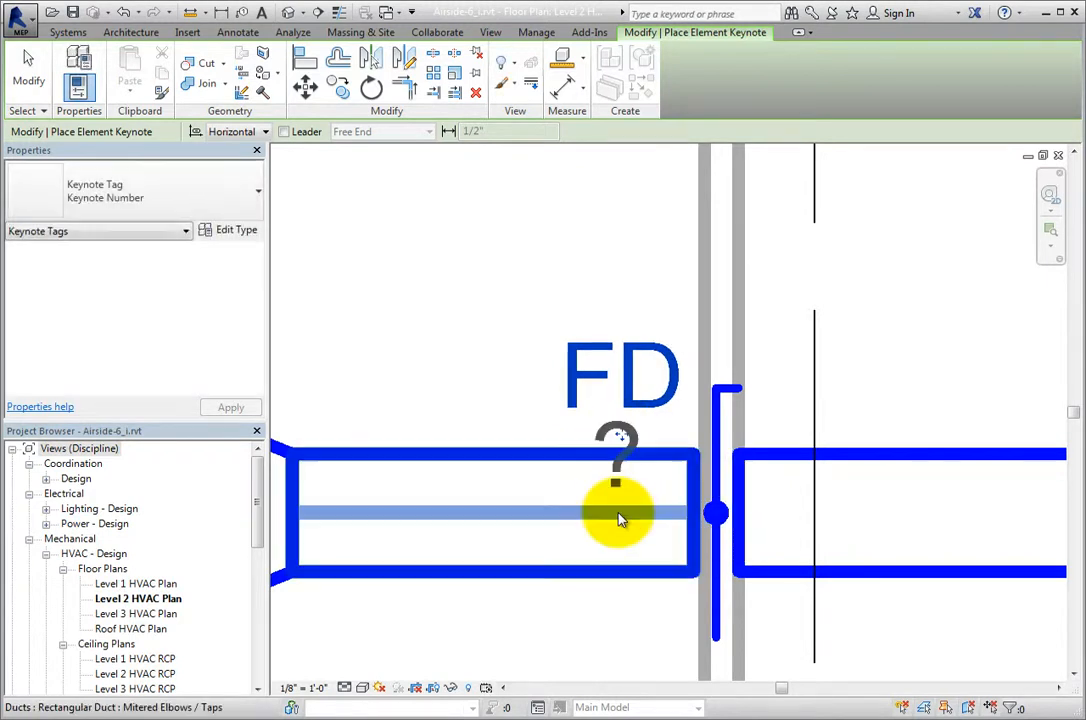
# Step: Tag the fire damper between Computer Lab and Instruction 202 with an FD keynote and move the tag above the duct, left of the damper
pyautogui.scroll(-4, 623, 516)
pyautogui.moveTo(873, 497); pyautogui.dragTo(388, 504, button='middle')
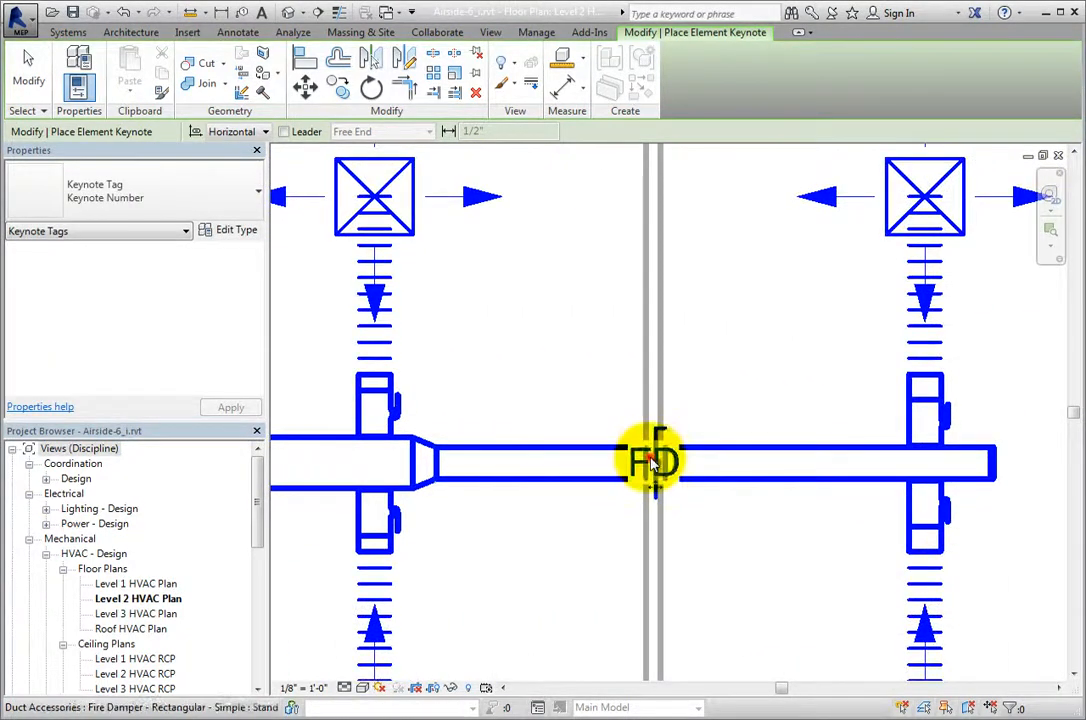
pyautogui.scroll(3, 643, 462)
pyautogui.click(664, 515)
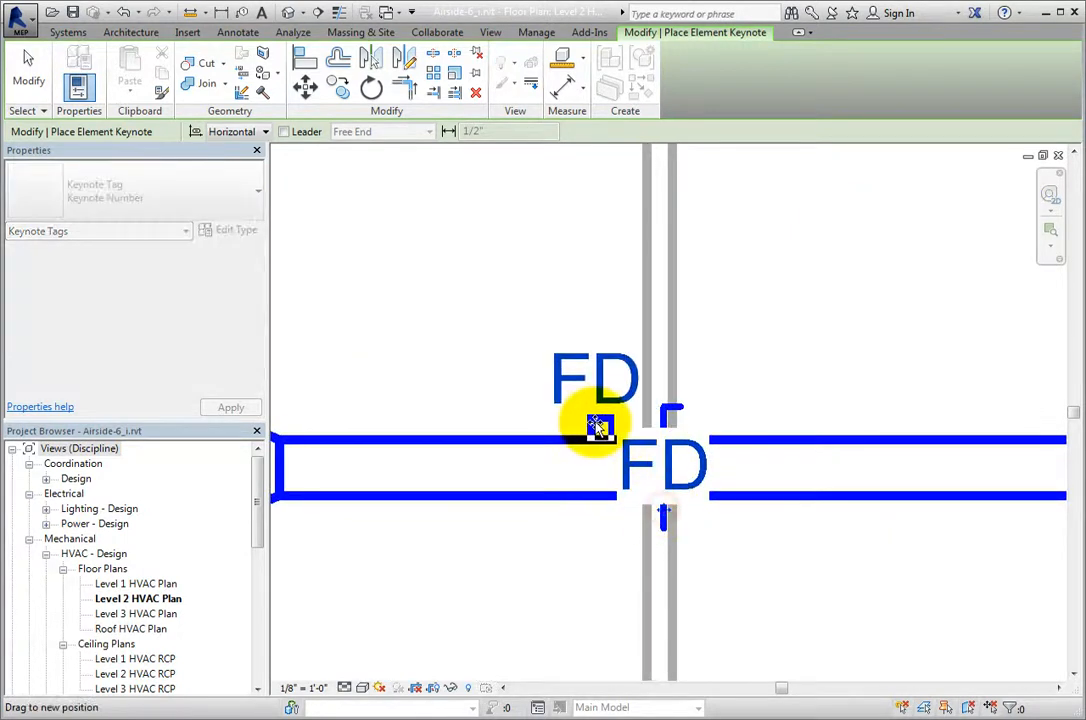
pyautogui.moveTo(590, 427); pyautogui.dragTo(587, 424)
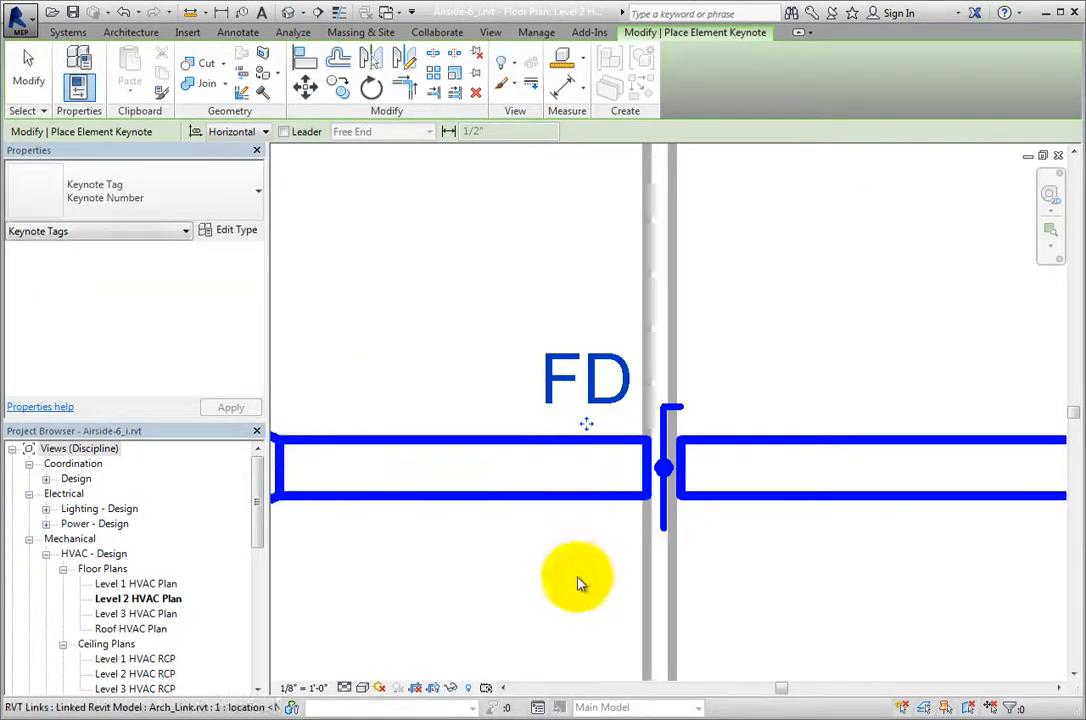
pyautogui.scroll(-5, 578, 583)
pyautogui.moveTo(582, 582); pyautogui.dragTo(755, 475, button='middle')
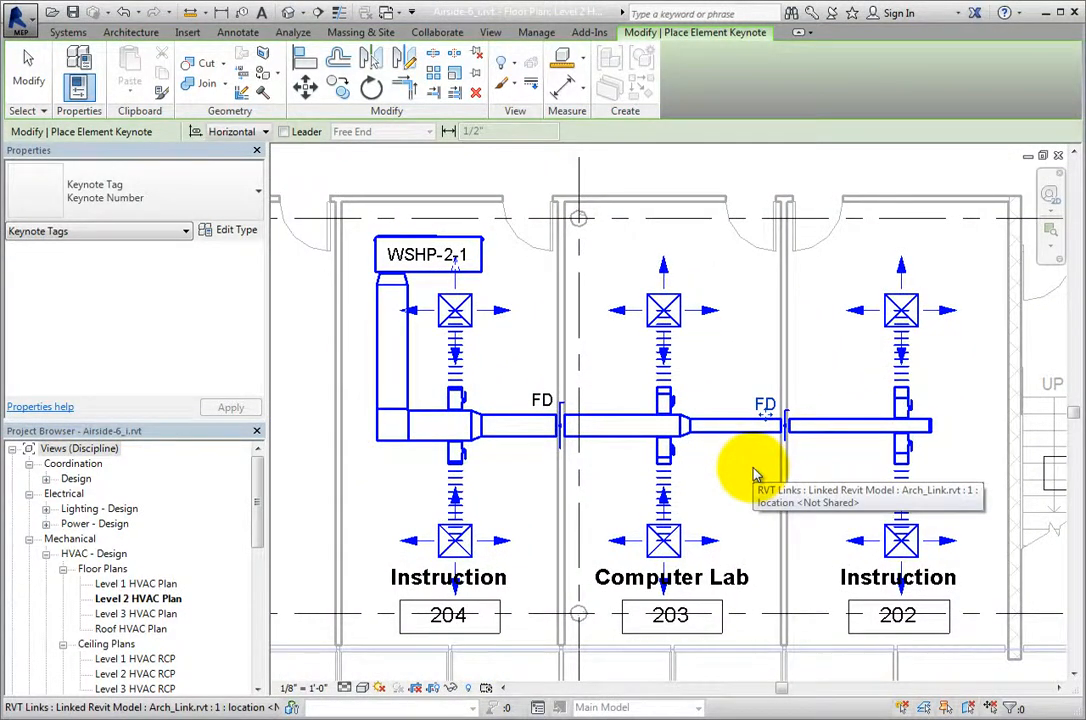